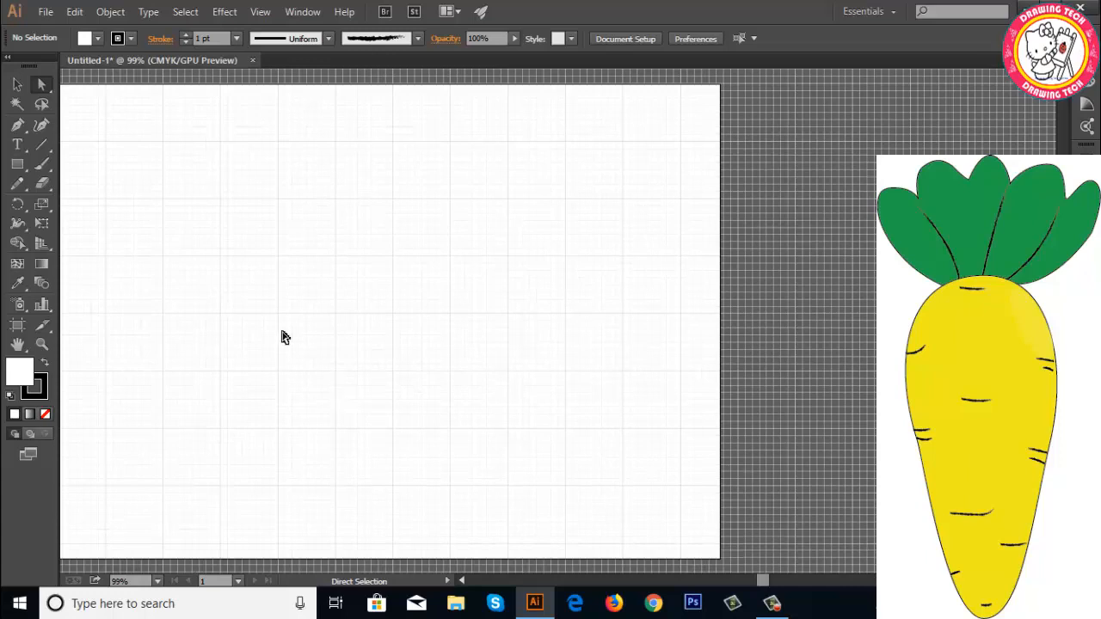
# Step: Draw a tall, narrow ellipse in the middle of the artboard and move its bottom anchor down to about Y 558 pt
pyautogui.moveTo(21, 168); pyautogui.dragTo(67, 196)
pyautogui.moveTo(330, 198); pyautogui.dragTo(457, 514)
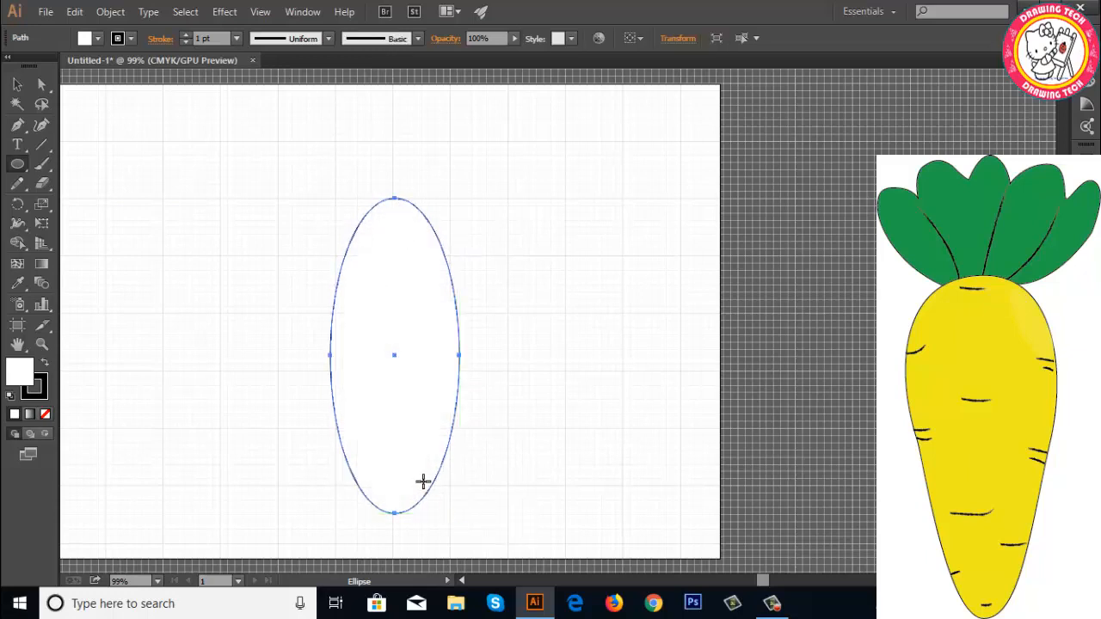
pyautogui.click(41, 84)
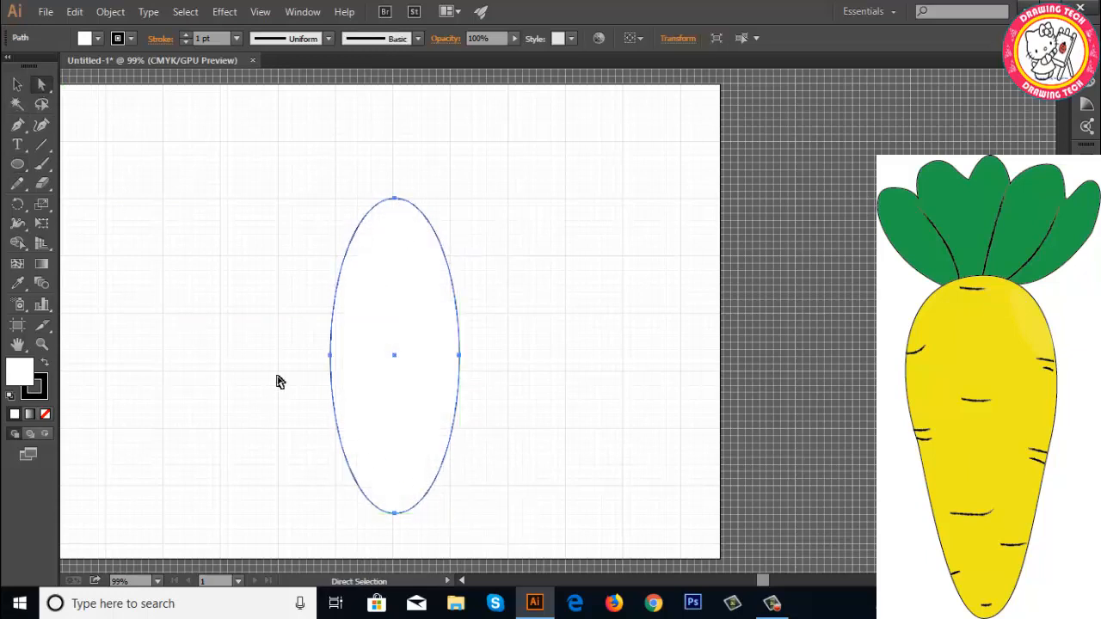
pyautogui.click(395, 515)
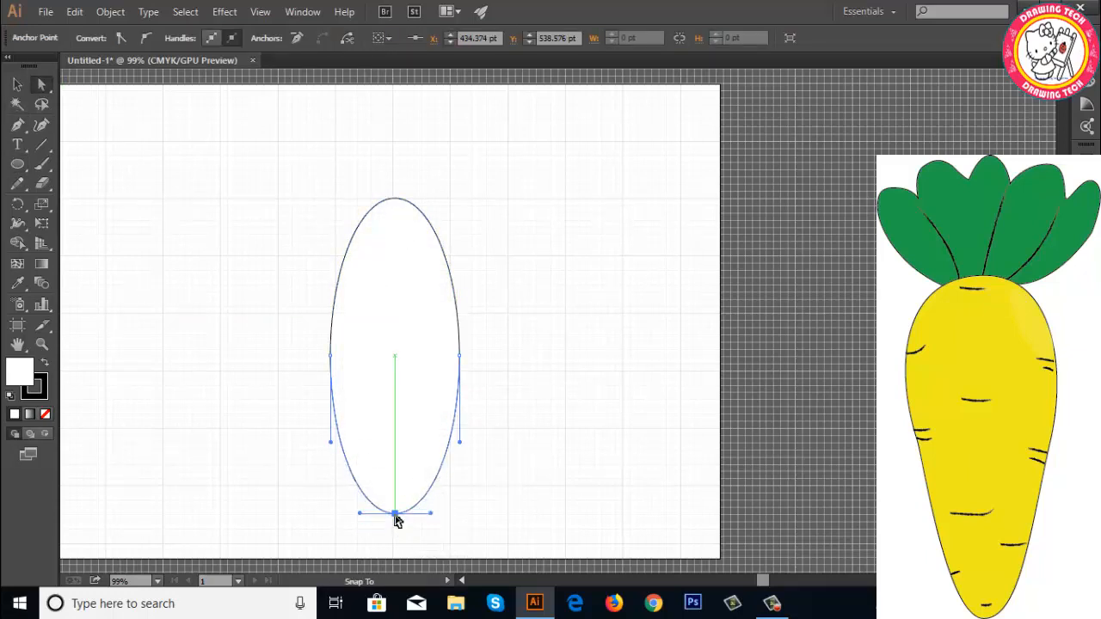
pyautogui.moveTo(397, 519); pyautogui.dragTo(396, 535)
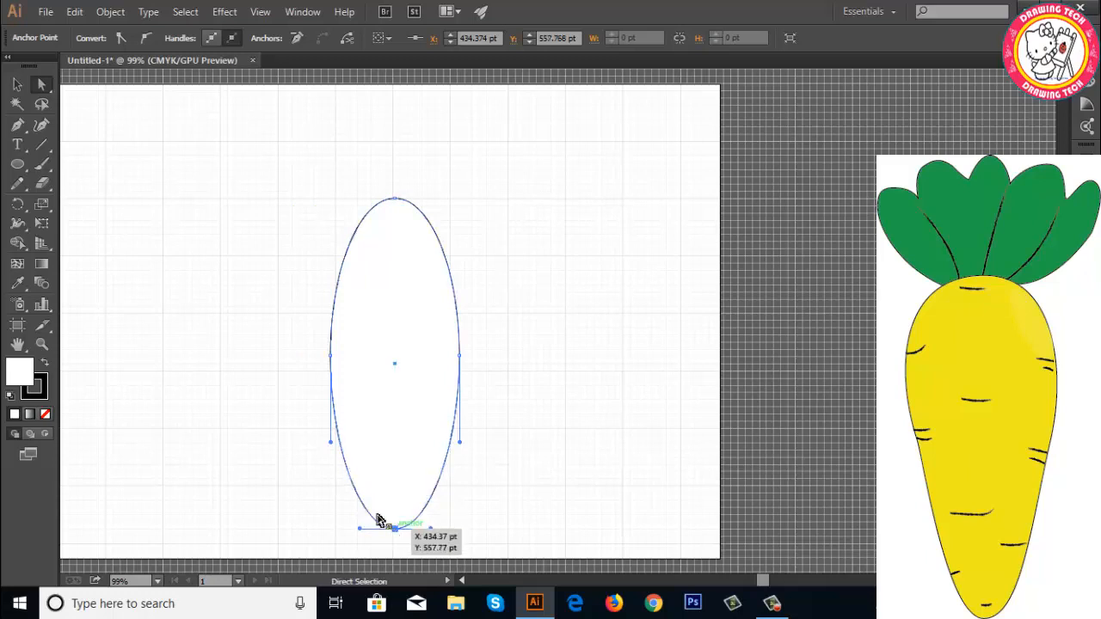
# Step: Broaden the rounded top of the ellipse by lengthening both direction handles of its top anchor outward
pyautogui.click(396, 199)
pyautogui.moveTo(335, 201); pyautogui.dragTo(326, 198)
pyautogui.moveTo(432, 199); pyautogui.dragTo(457, 202)
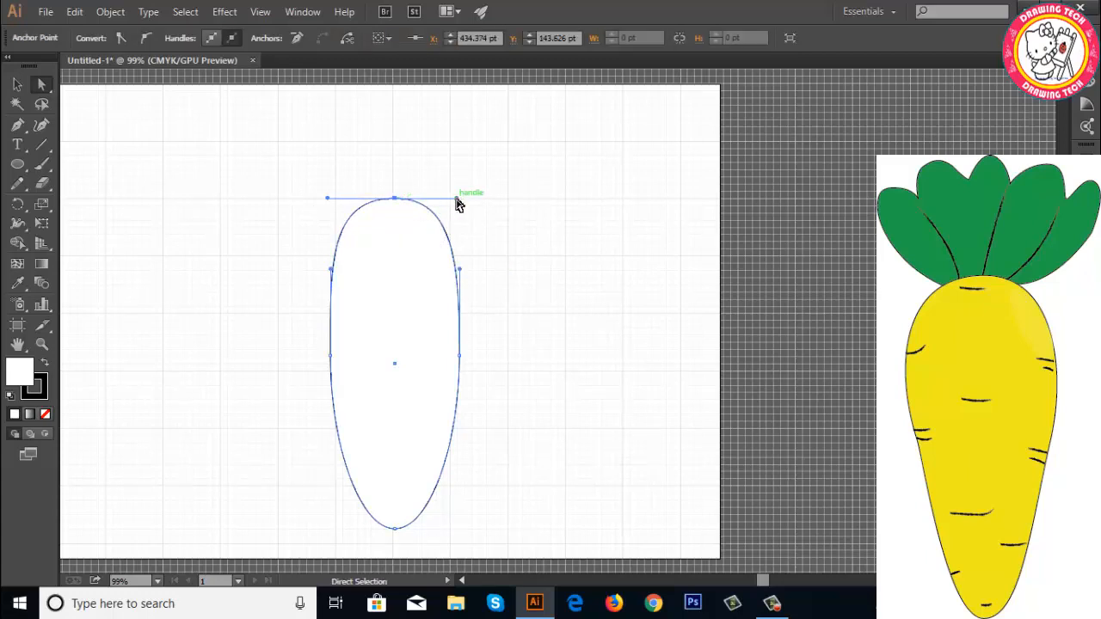
pyautogui.moveTo(459, 204); pyautogui.dragTo(460, 206)
pyautogui.moveTo(329, 190); pyautogui.dragTo(319, 207)
pyautogui.moveTo(459, 193); pyautogui.dragTo(465, 199)
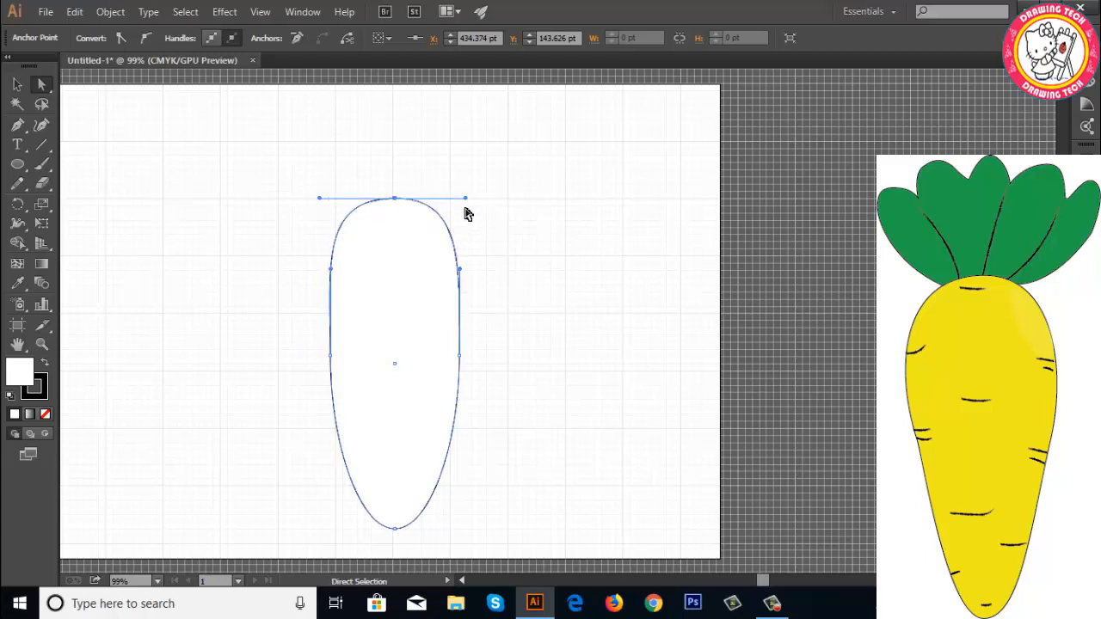
# Step: Adjust the direction handles of both side anchors so the upper body bulges outward and the sides taper toward the bottom
pyautogui.moveTo(462, 275)
pyautogui.mouseDown()
pyautogui.moveTo(453, 263)
pyautogui.moveTo(462, 341)
pyautogui.moveTo(479, 275)
pyautogui.moveTo(473, 308)
pyautogui.moveTo(474, 293)
pyautogui.mouseUp()
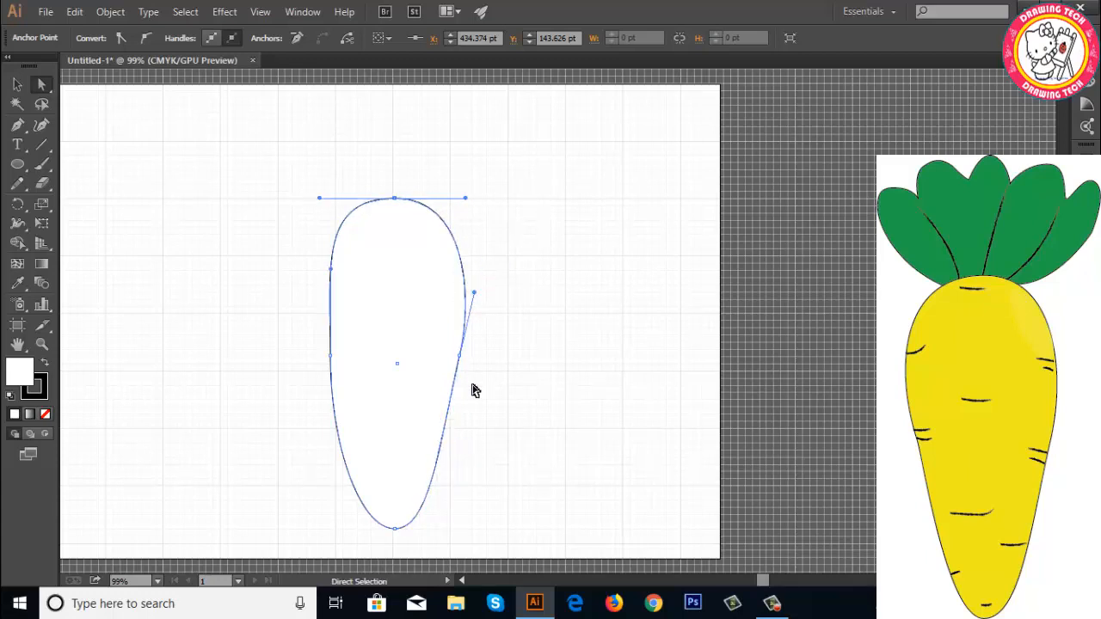
pyautogui.click(331, 355)
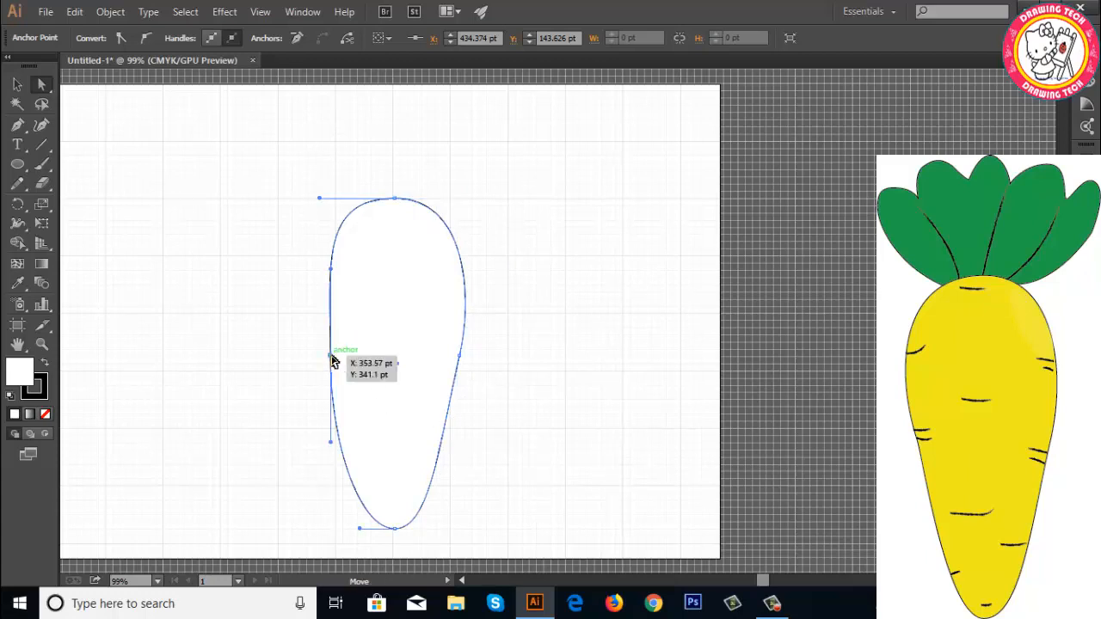
pyautogui.moveTo(331, 443); pyautogui.dragTo(326, 409)
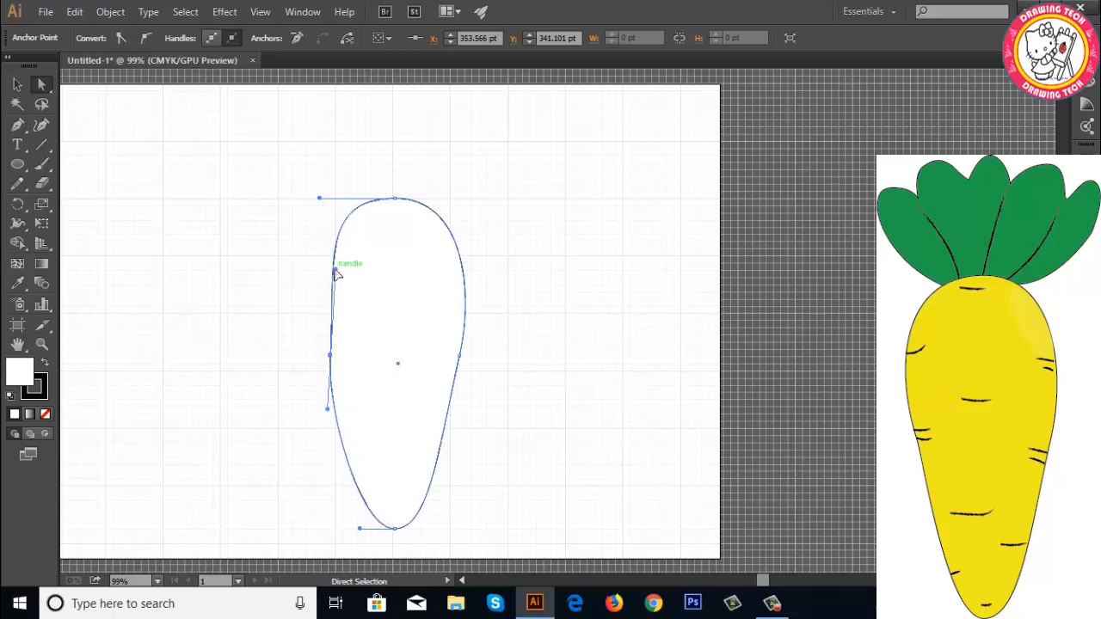
pyautogui.moveTo(336, 268); pyautogui.dragTo(319, 260)
pyautogui.click(293, 339)
pyautogui.click(331, 356)
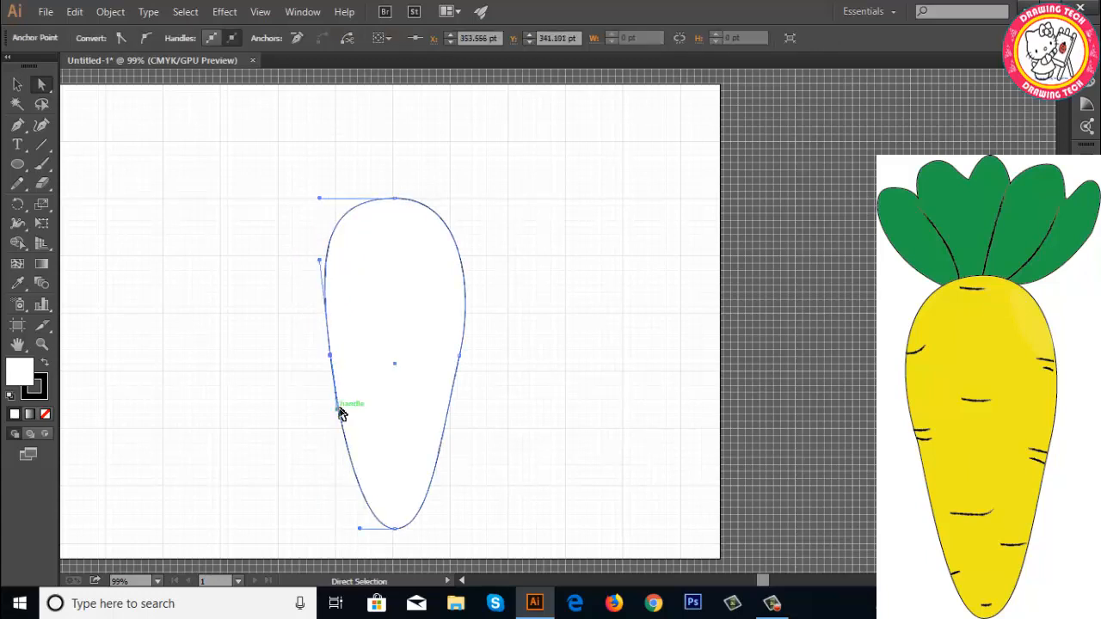
pyautogui.moveTo(333, 412); pyautogui.dragTo(338, 383)
pyautogui.click(295, 419)
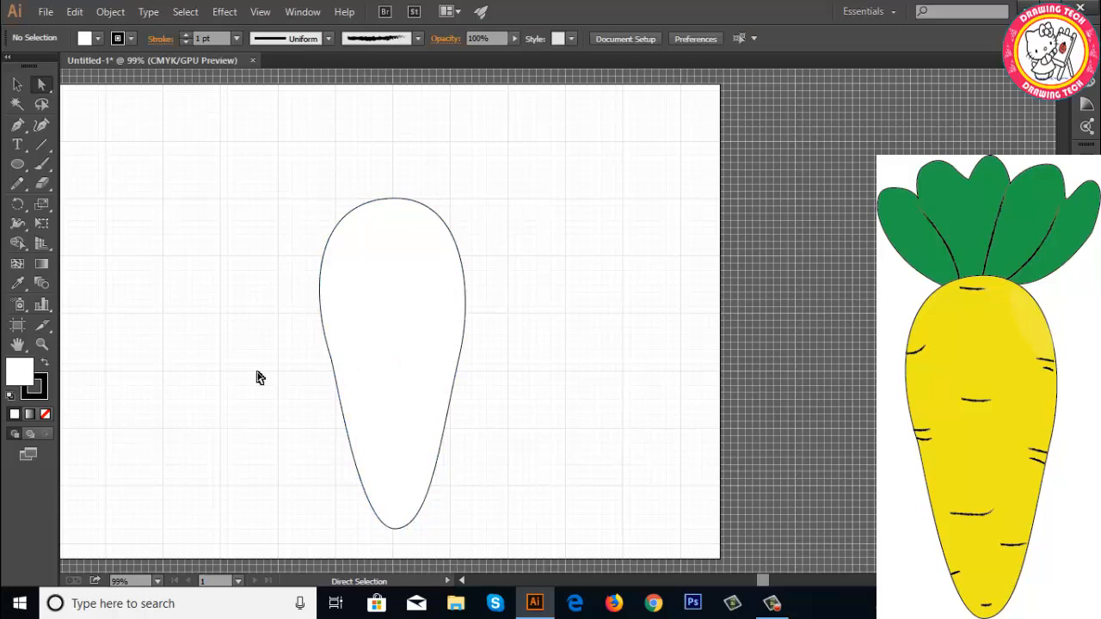
# Step: Start a straight-segment leaf outline with the Pen tool from the carrot's upper-left shoulder, forming the first two leaves and their notches
pyautogui.click(17, 124)
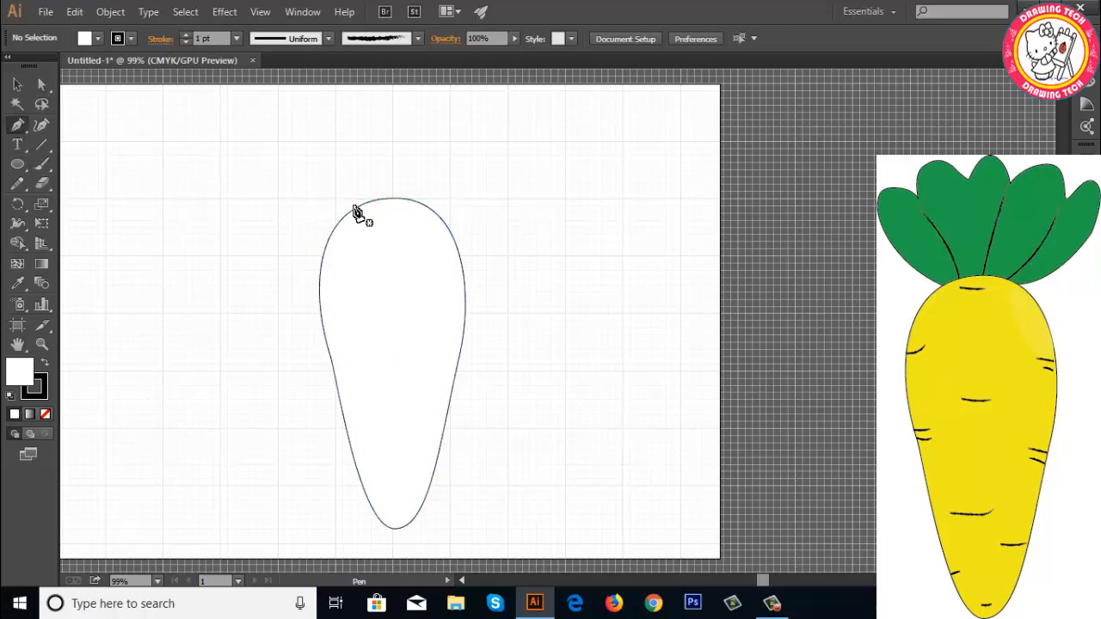
pyautogui.moveTo(360, 207); pyautogui.dragTo(343, 134)
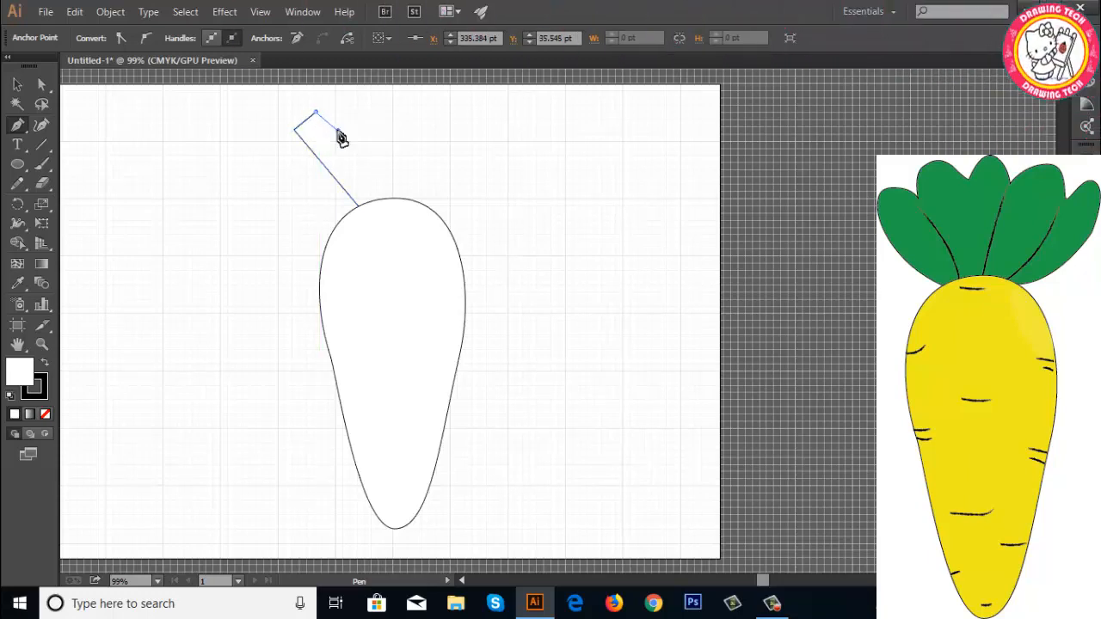
pyautogui.click(338, 129)
pyautogui.click(337, 91)
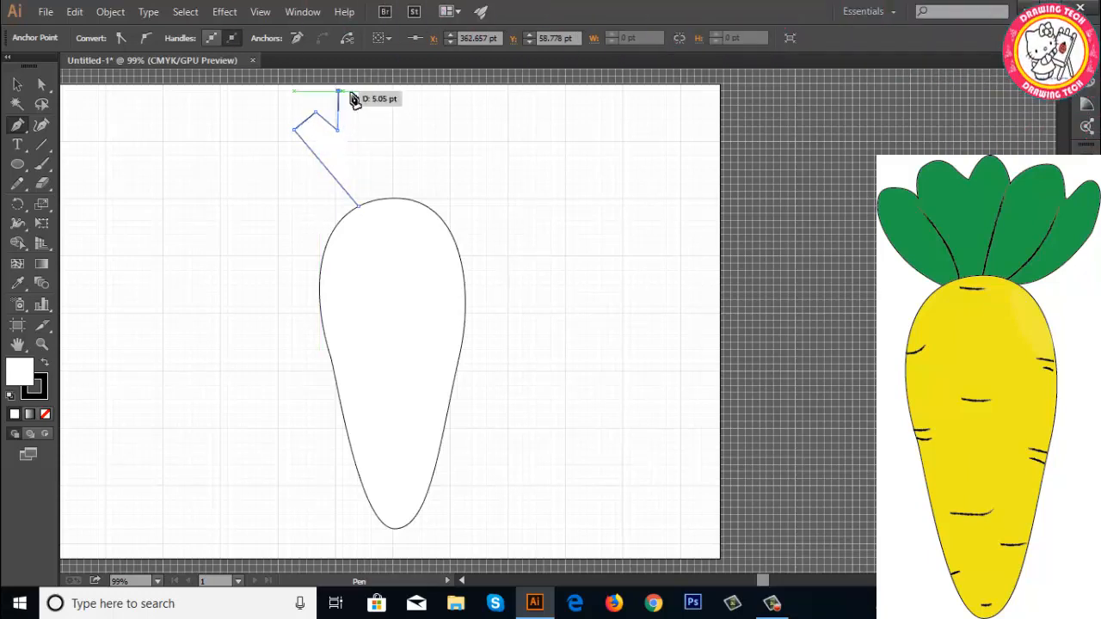
pyautogui.click(366, 91)
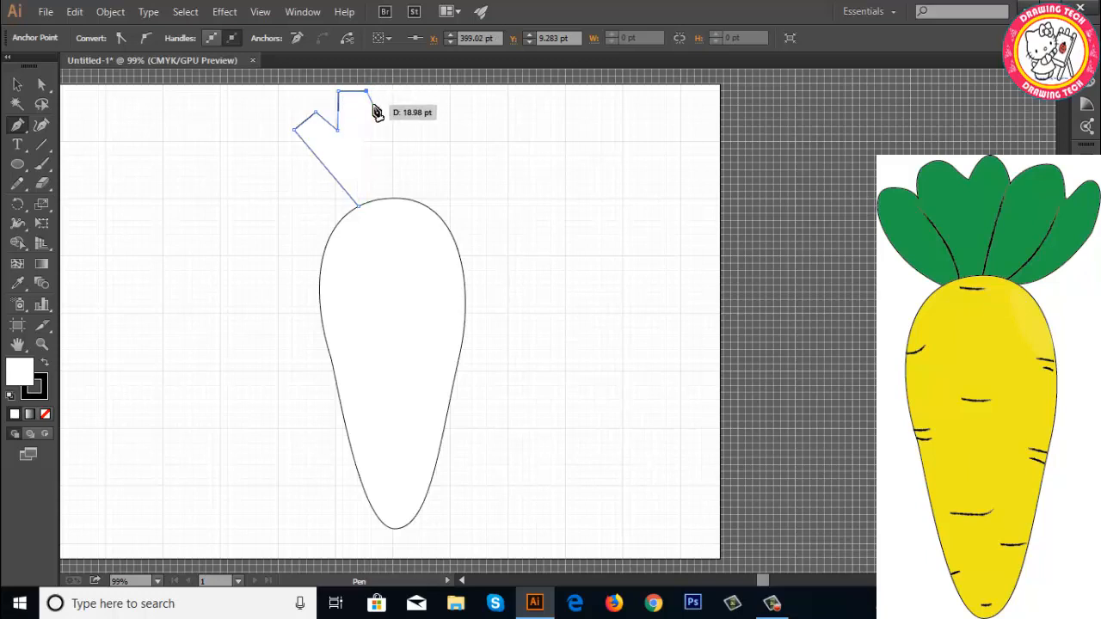
pyautogui.scroll(1, 390, 112)
pyautogui.click(372, 103)
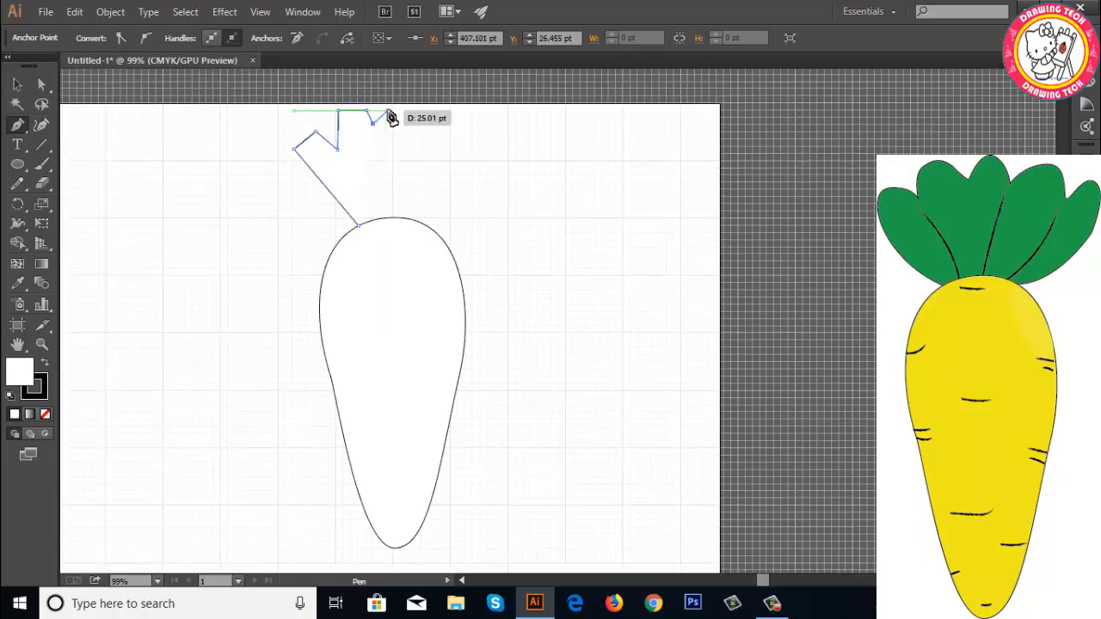
# Step: Continue the leaf outline with straight segments through the centre and two right-hand leaves, ending on the carrot's upper-right shoulder
pyautogui.click(392, 103)
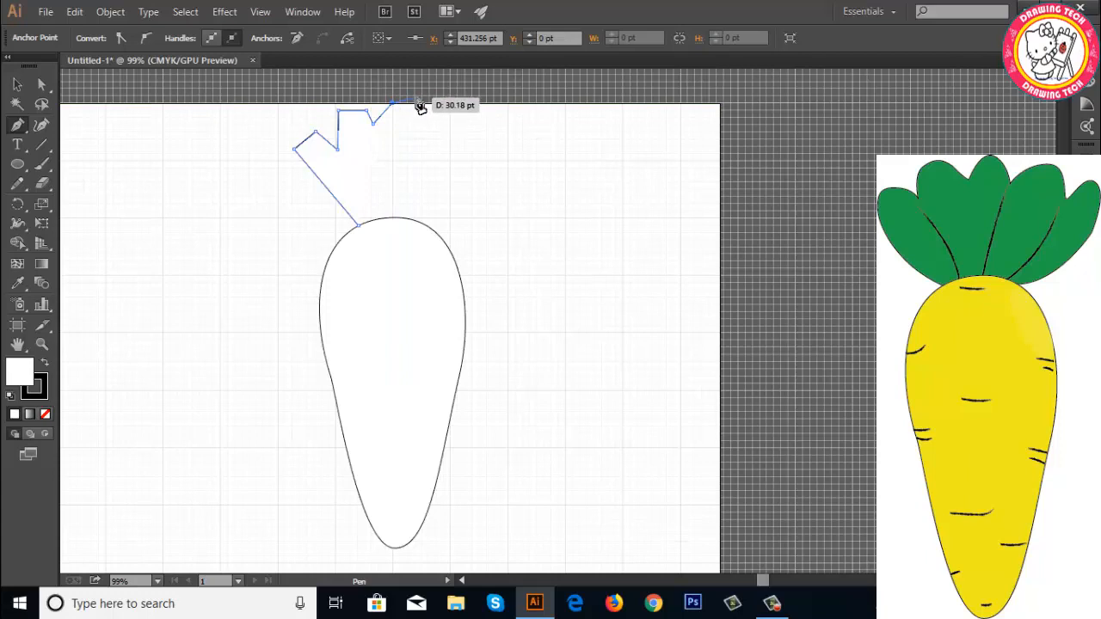
pyautogui.click(420, 103)
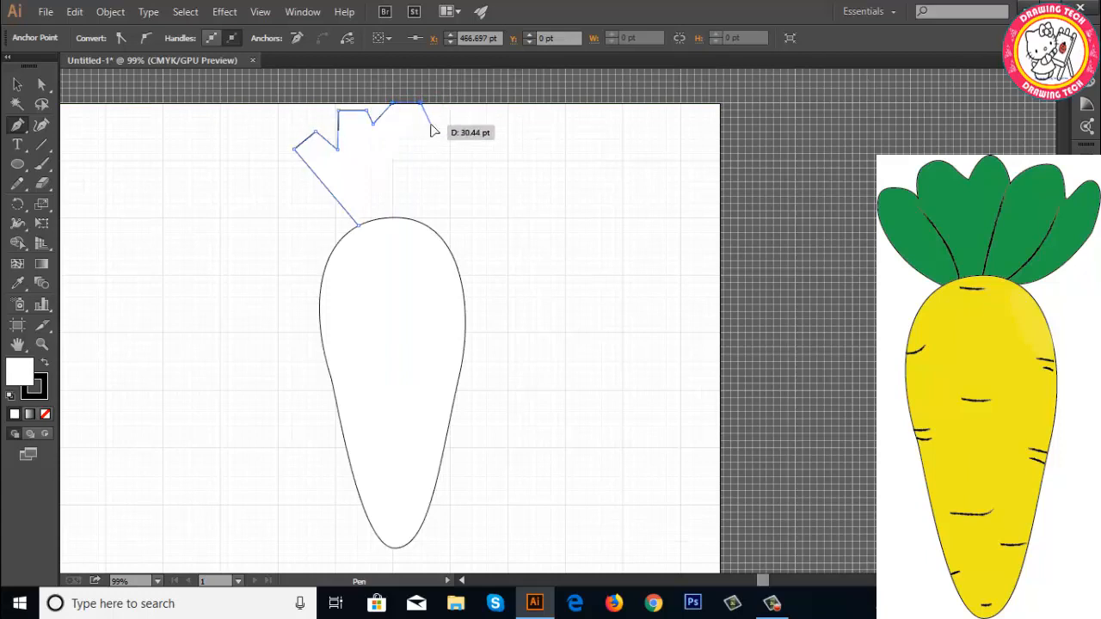
pyautogui.click(430, 124)
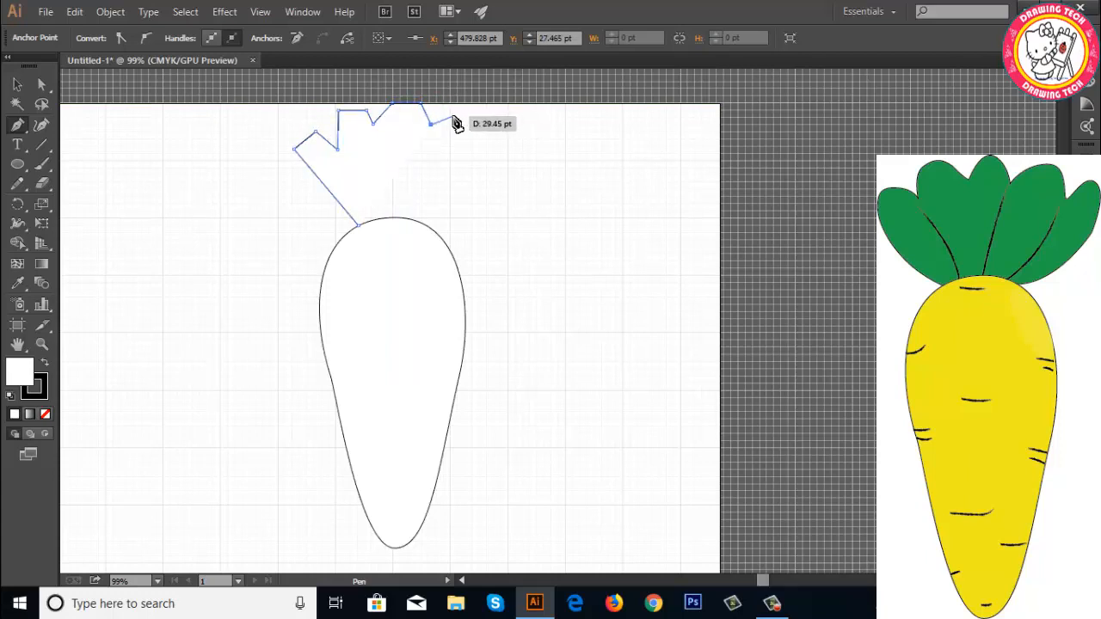
pyautogui.click(451, 116)
pyautogui.click(476, 138)
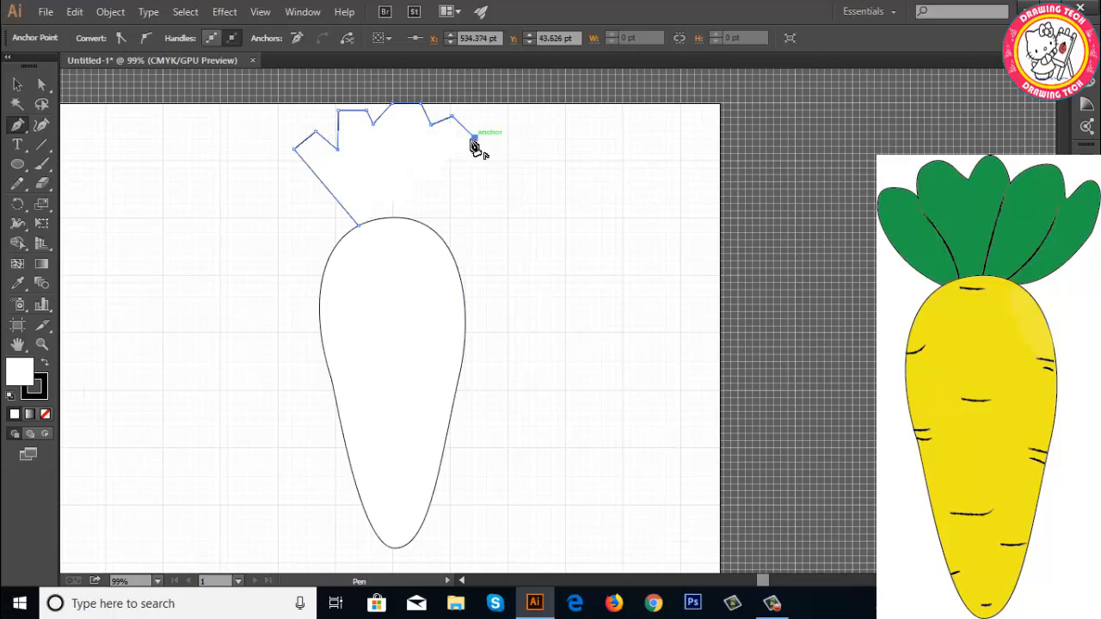
pyautogui.click(460, 148)
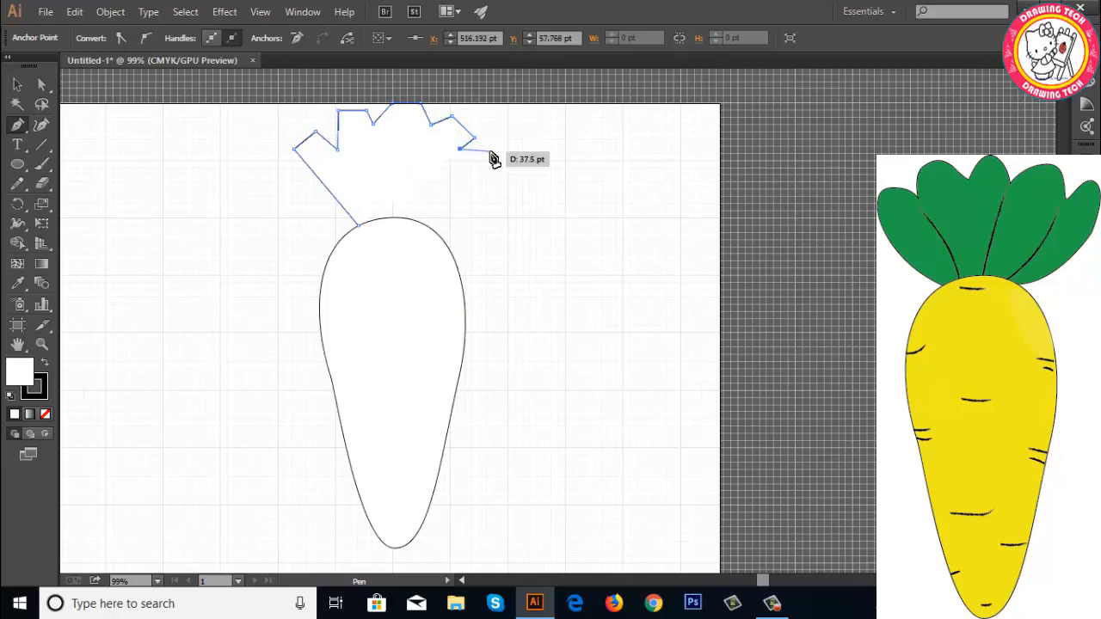
pyautogui.click(489, 151)
pyautogui.click(489, 174)
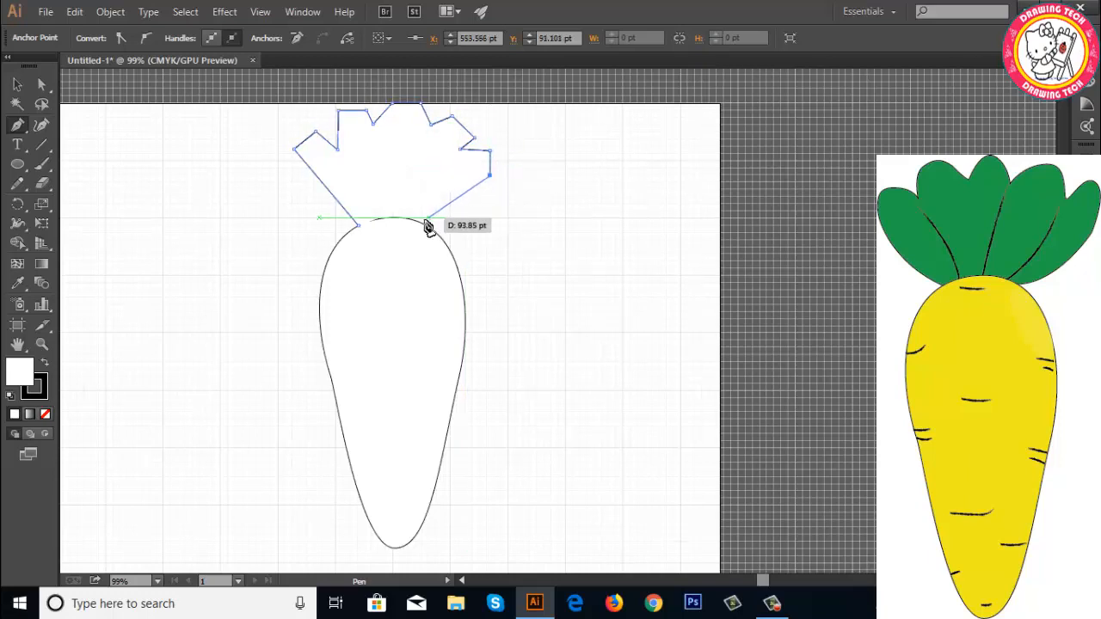
pyautogui.click(358, 225)
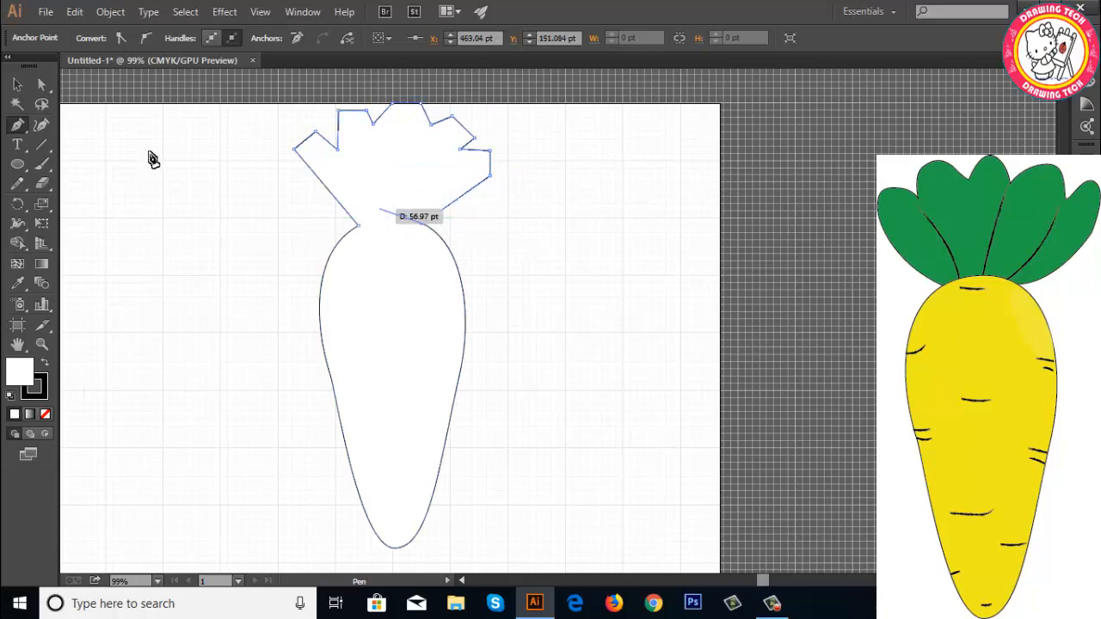
# Step: Bend the straight segments of the leaf outline into rounded leaf tips and curved lower edges with the Anchor Point tool
pyautogui.click(41, 84)
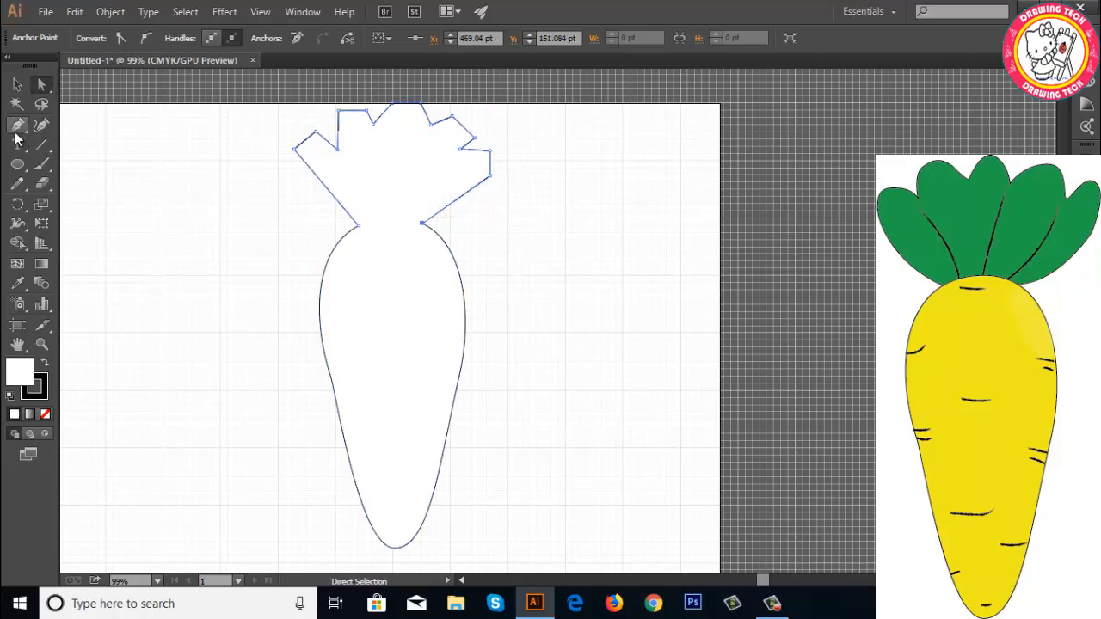
pyautogui.moveTo(18, 124); pyautogui.dragTo(77, 184)
pyautogui.moveTo(294, 149); pyautogui.dragTo(339, 154)
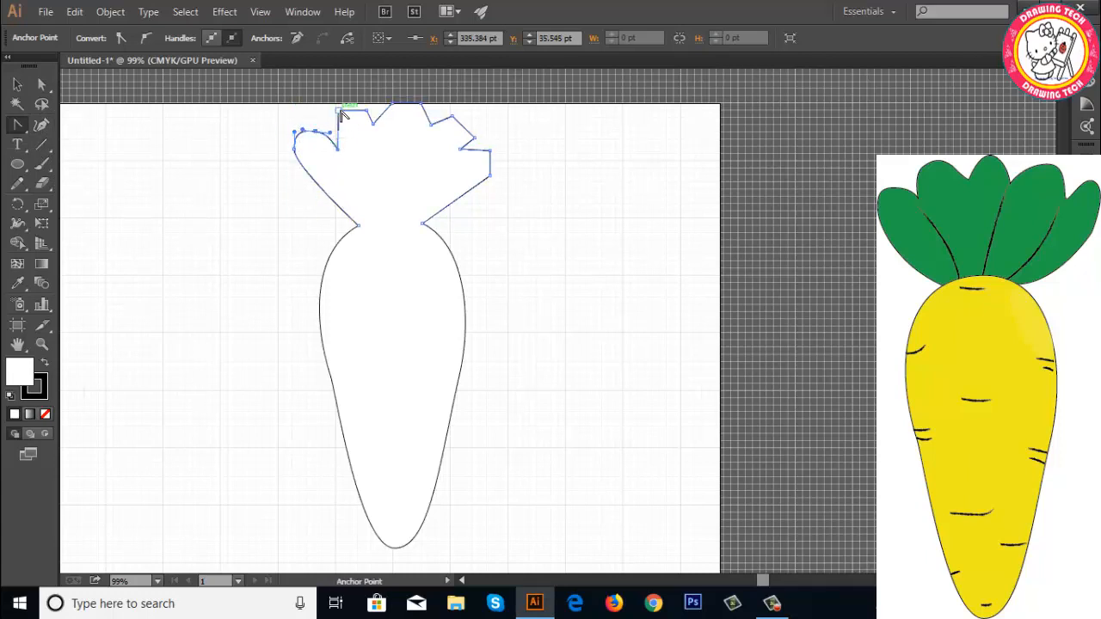
pyautogui.moveTo(341, 115); pyautogui.dragTo(408, 92)
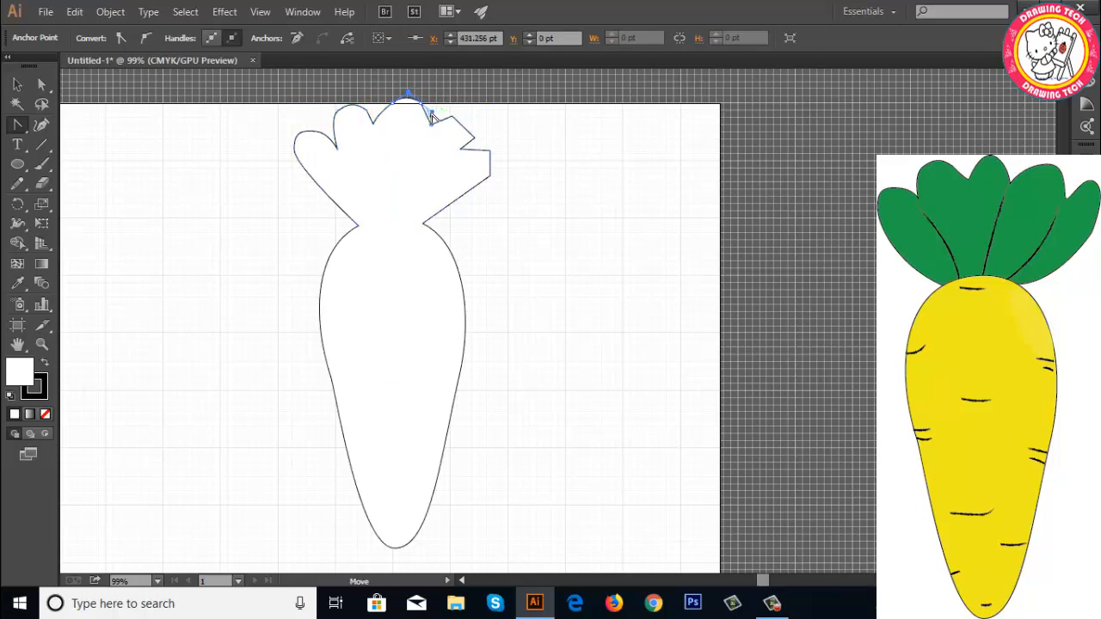
pyautogui.moveTo(432, 117); pyautogui.dragTo(503, 161)
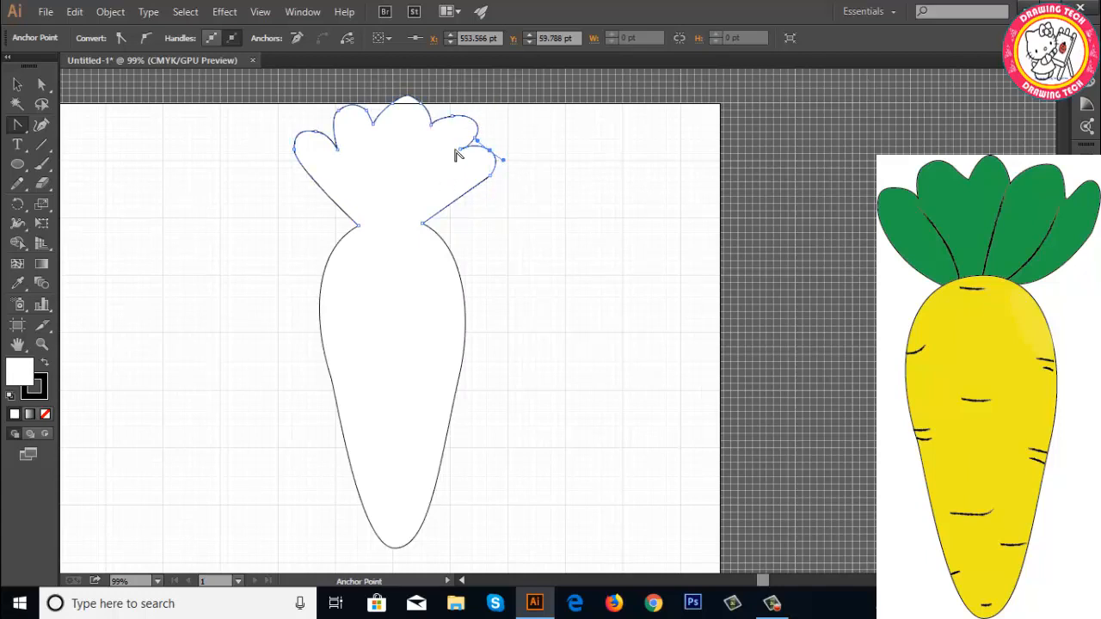
pyautogui.moveTo(357, 225); pyautogui.dragTo(319, 200)
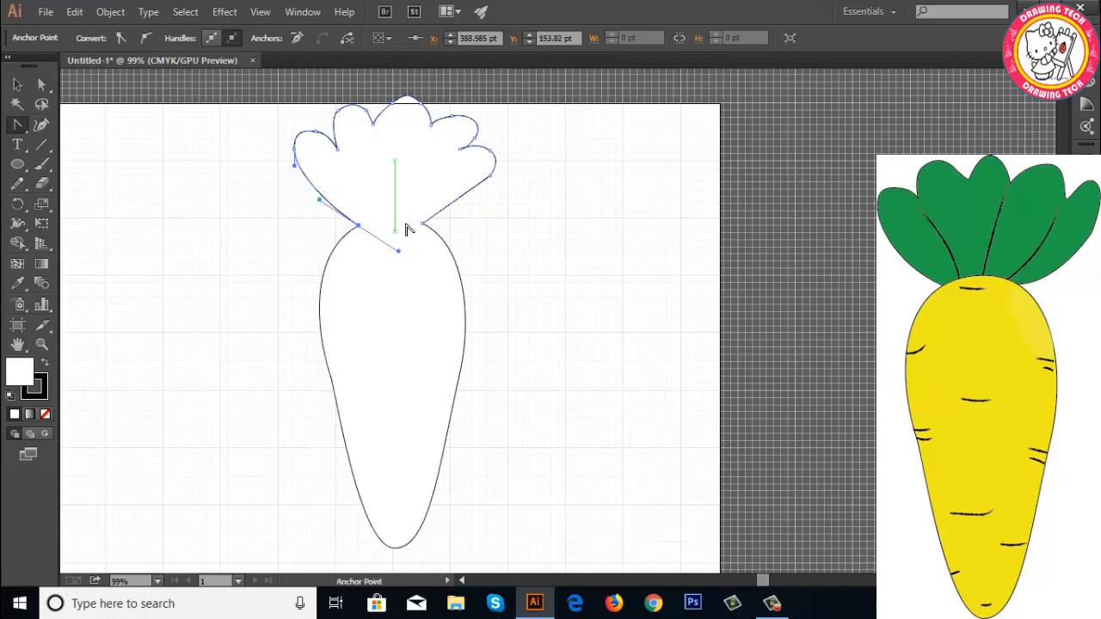
pyautogui.moveTo(421, 225); pyautogui.dragTo(386, 227)
# Step: Deepen the notches between the leaves by lowering their anchors, and move the tips of the two right-hand leaves outward
pyautogui.press('a')
pyautogui.moveTo(461, 148); pyautogui.dragTo(460, 160)
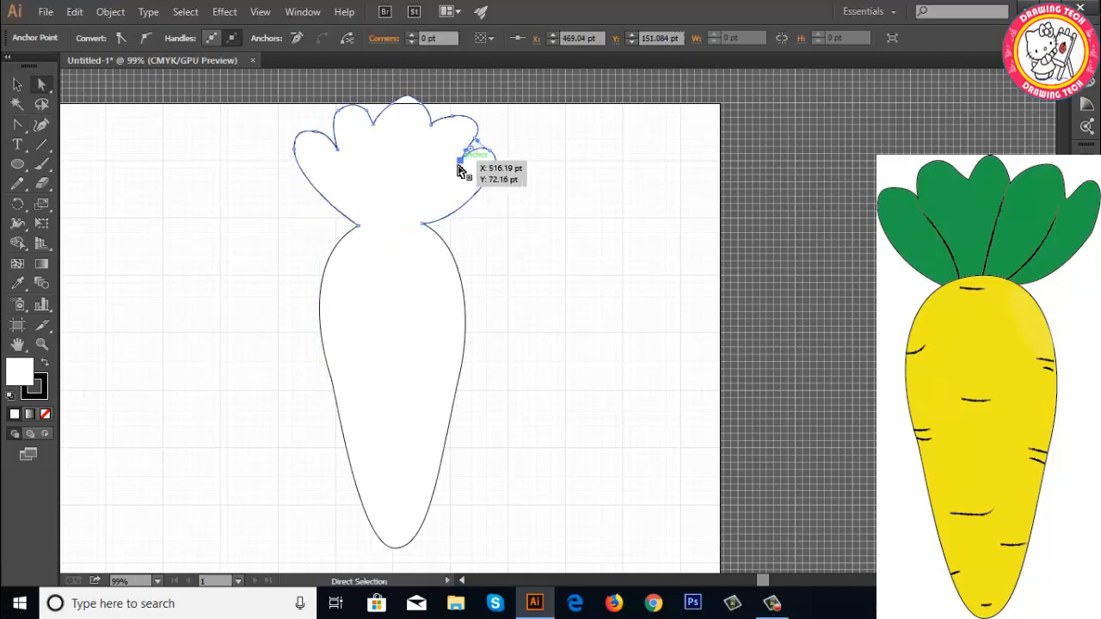
pyautogui.moveTo(429, 124); pyautogui.dragTo(380, 133)
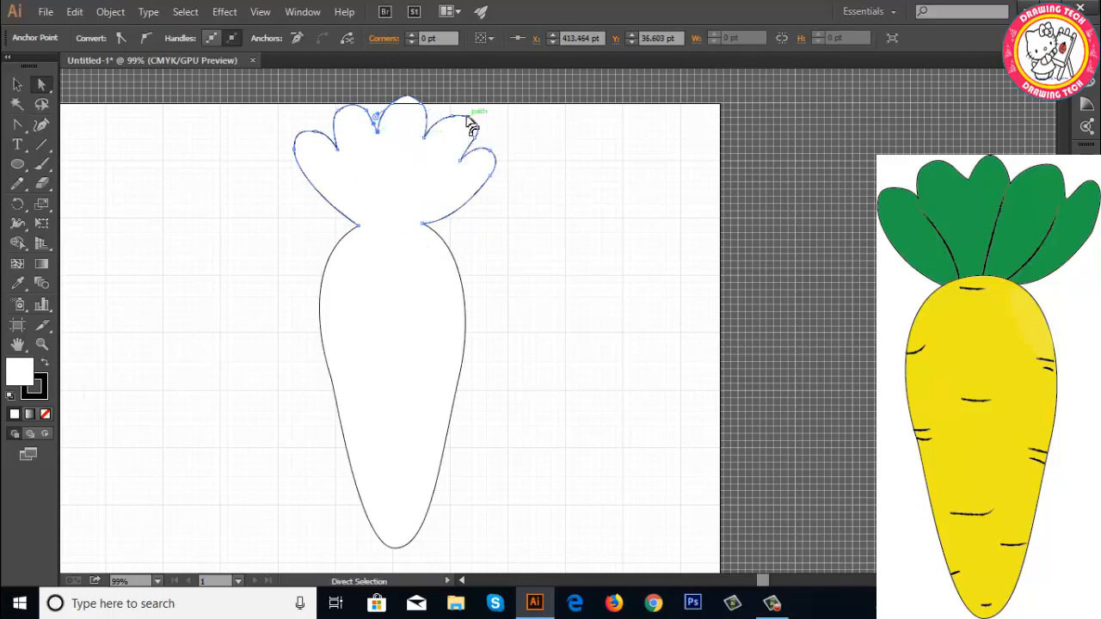
pyautogui.moveTo(467, 111); pyautogui.dragTo(499, 145)
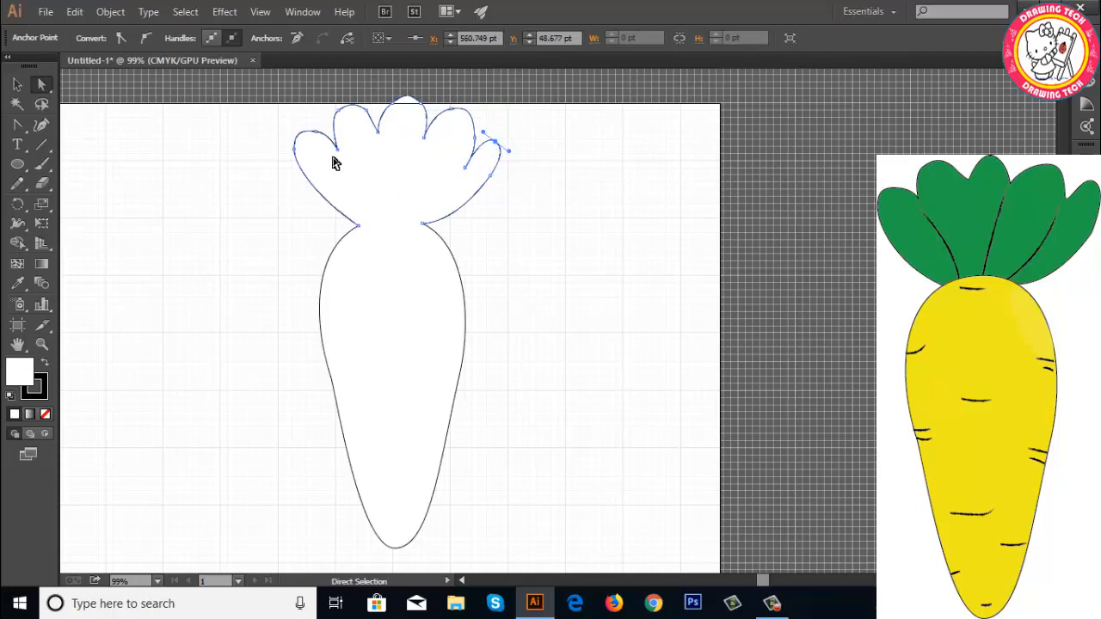
pyautogui.moveTo(334, 155); pyautogui.dragTo(335, 160)
pyautogui.moveTo(379, 131); pyautogui.dragTo(373, 143)
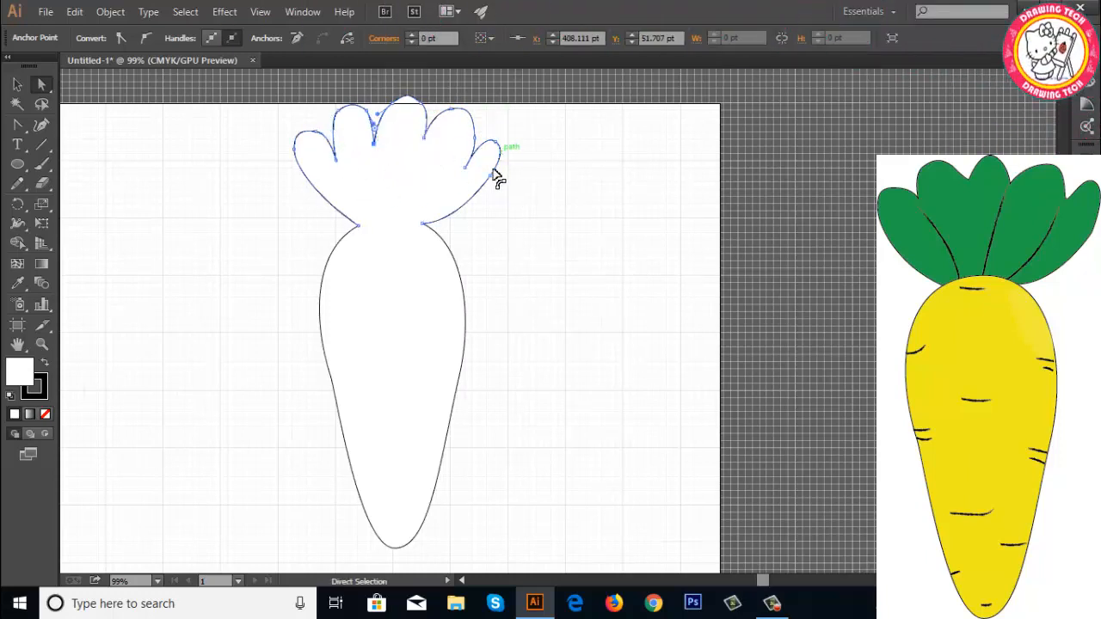
# Step: Widen the rightmost leaf and adjust the handles at both leaf bases to make the outer lower edges fuller
pyautogui.moveTo(494, 172); pyautogui.dragTo(500, 175)
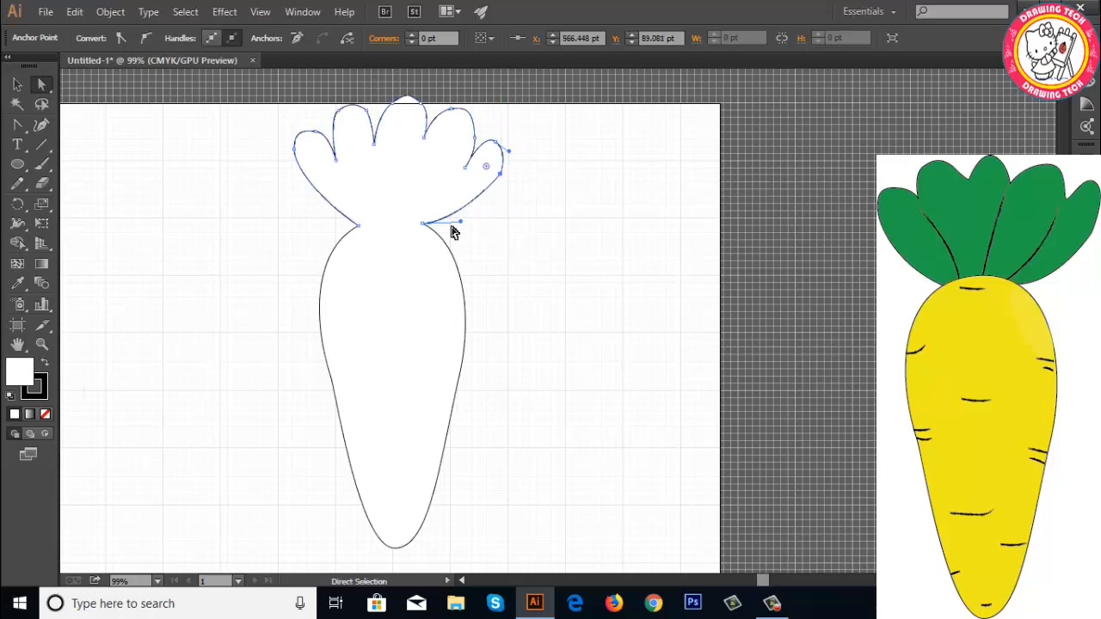
pyautogui.moveTo(459, 222); pyautogui.dragTo(465, 227)
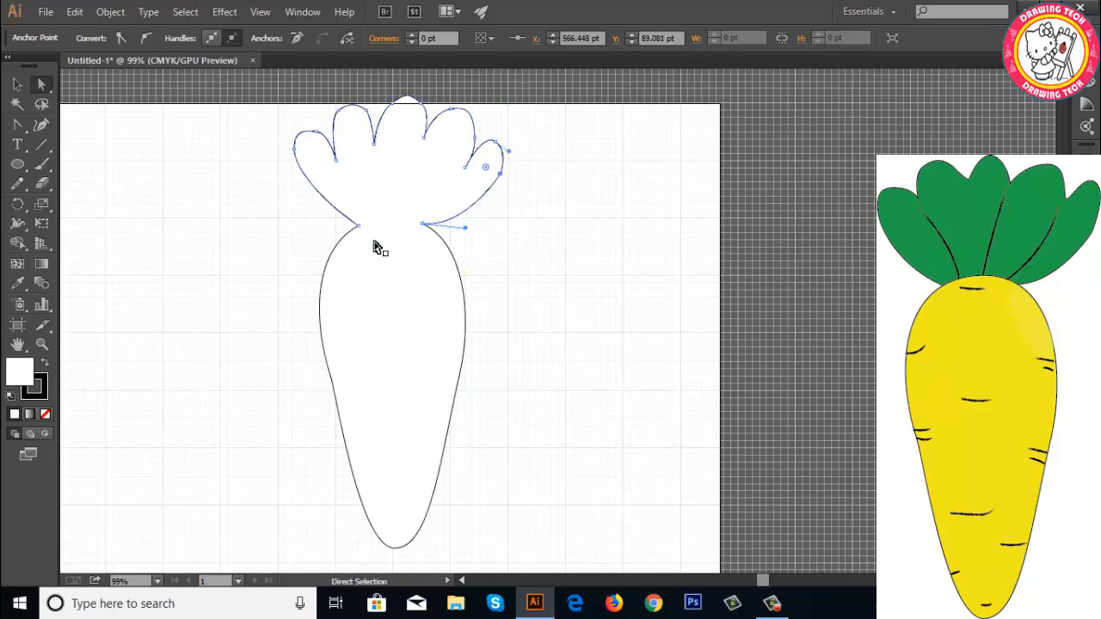
pyautogui.click(357, 226)
pyautogui.moveTo(319, 198); pyautogui.dragTo(312, 204)
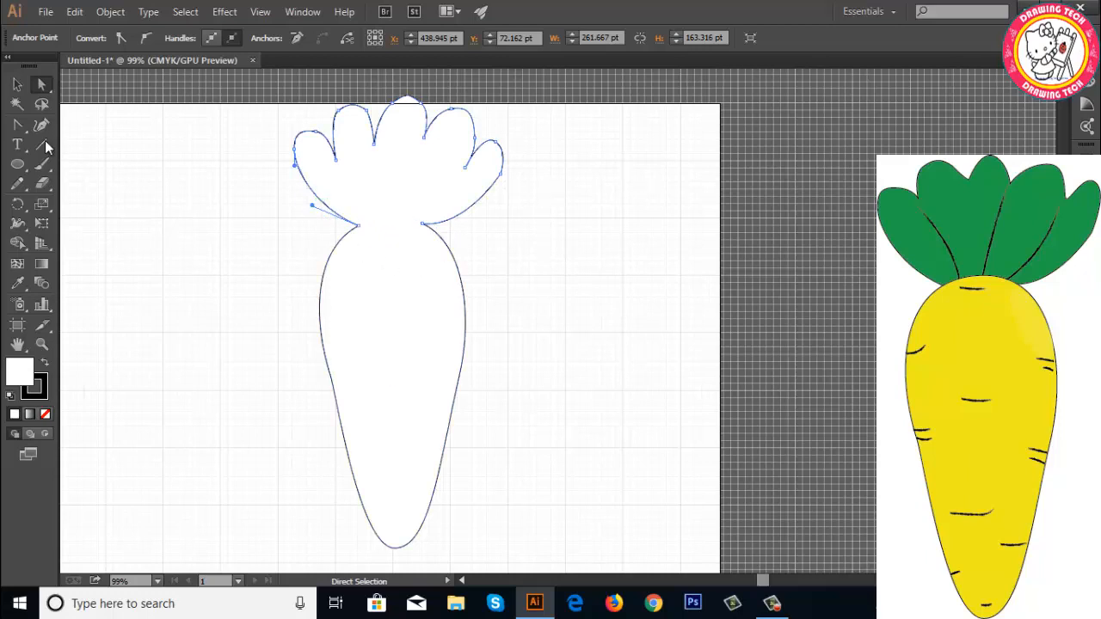
# Step: Bring the carrot body in front of the leaf shape so its rounded top edge overlaps the leaf base
pyautogui.click(17, 84)
pyautogui.click(124, 262)
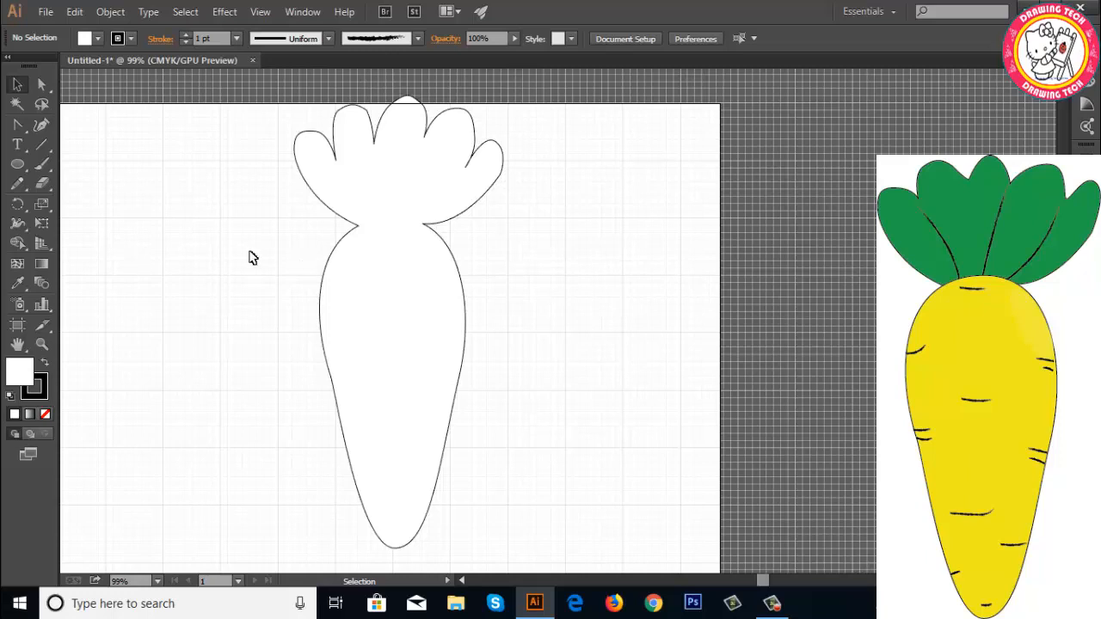
pyautogui.press('a')
pyautogui.click(327, 375)
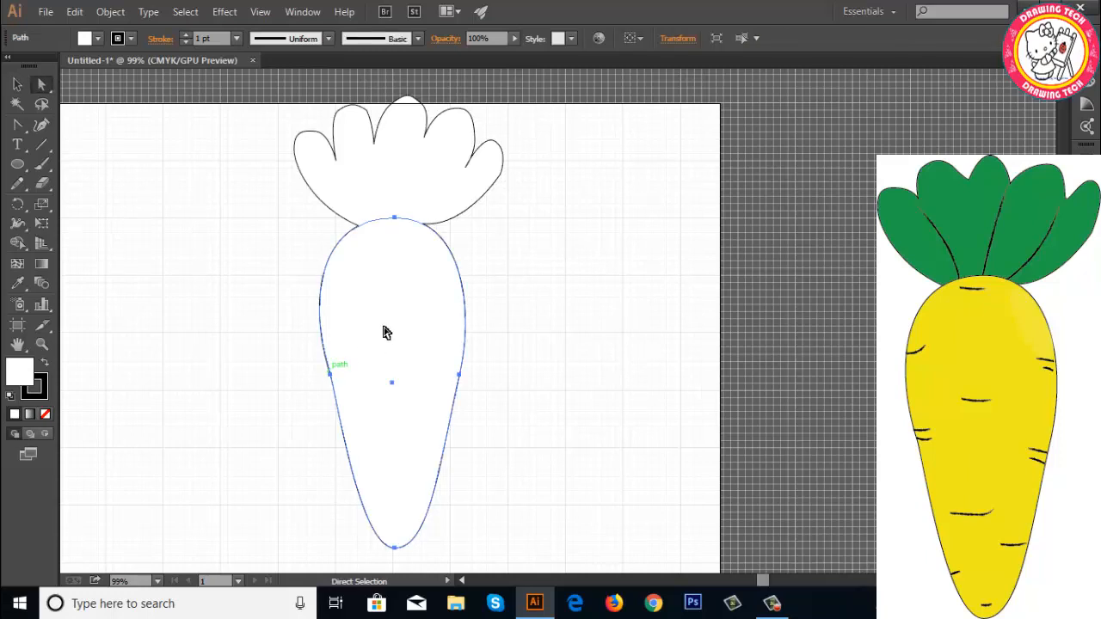
pyautogui.click(95, 165)
# Step: Paint three curved black veins on the leaves with the Paintbrush, fanning out from the top of the carrot
pyautogui.click(42, 165)
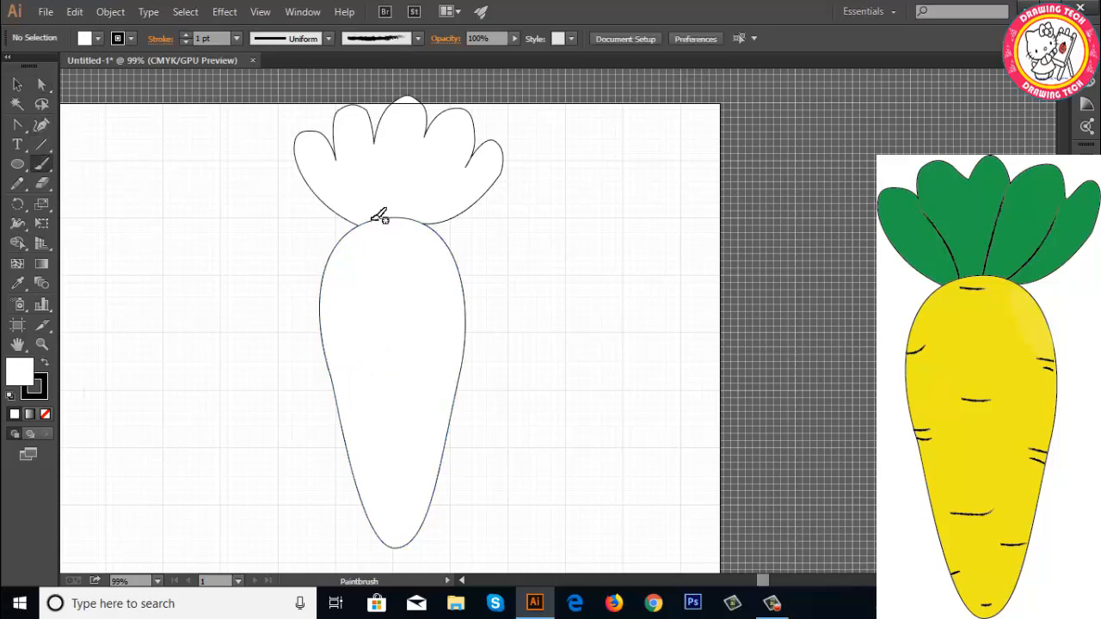
pyautogui.moveTo(349, 170); pyautogui.dragTo(347, 173)
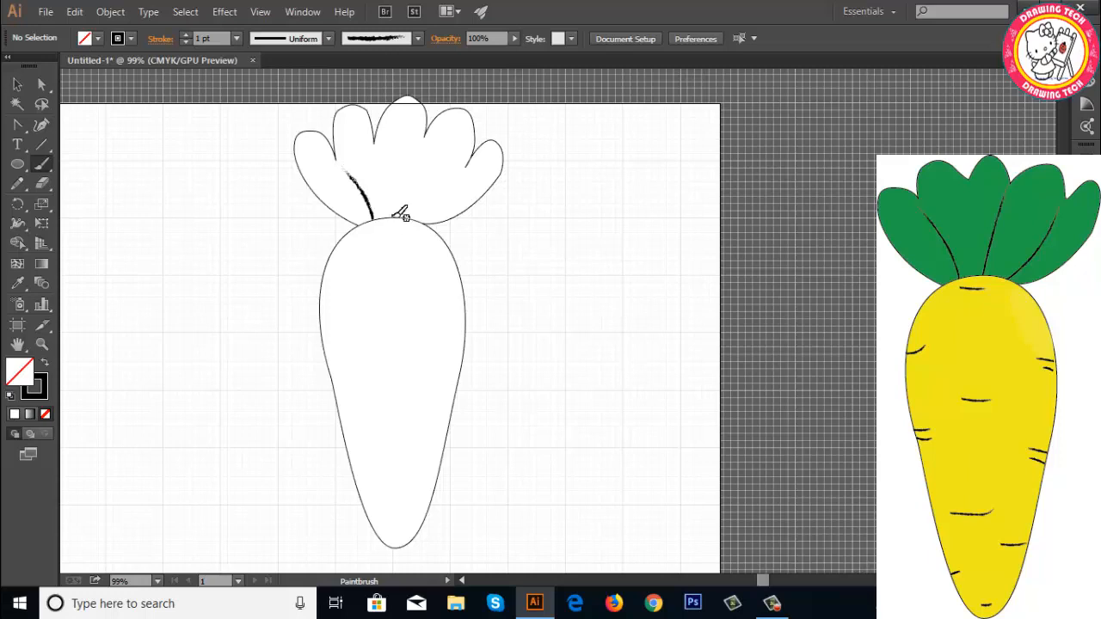
pyautogui.moveTo(401, 204); pyautogui.dragTo(411, 140)
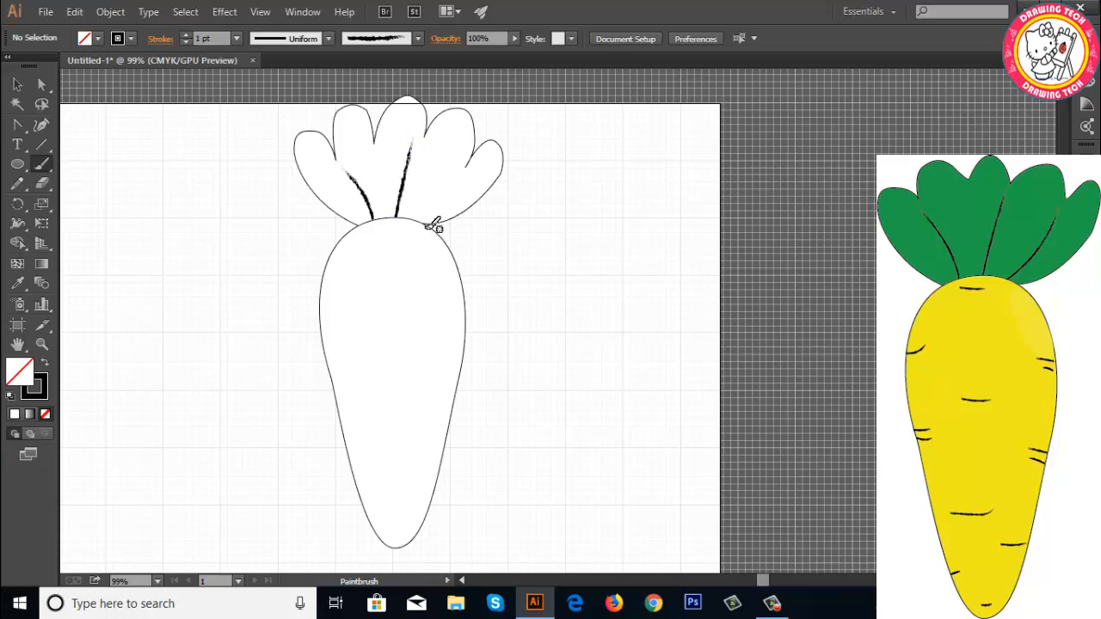
pyautogui.moveTo(464, 168); pyautogui.dragTo(461, 170)
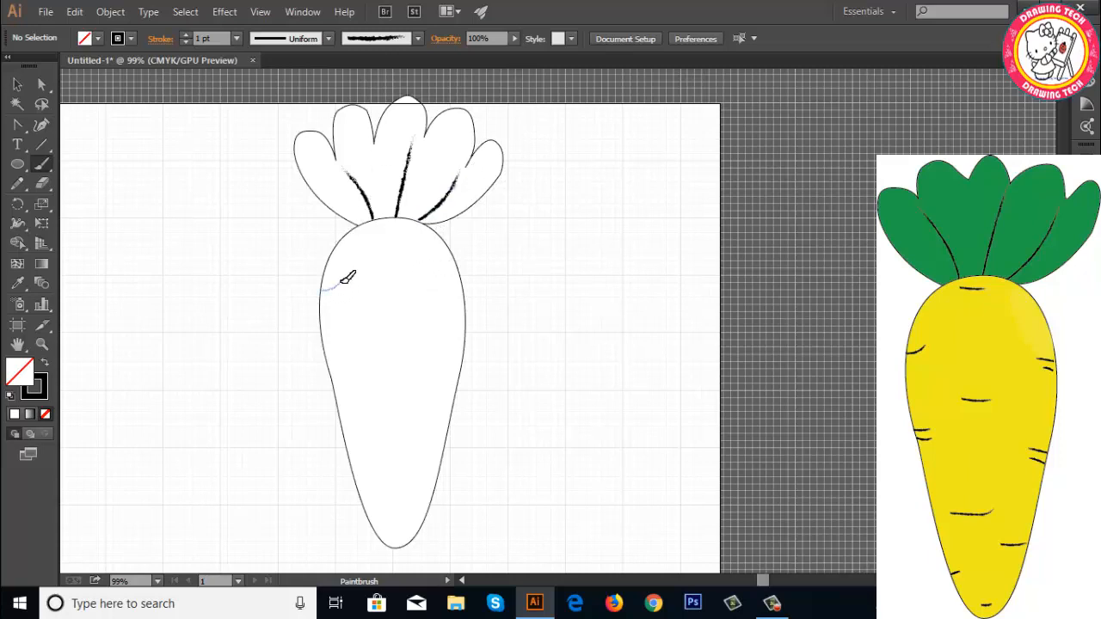
# Step: Paint short black crease marks along both sides, the middle, the top and the tip of the carrot body
pyautogui.moveTo(342, 283); pyautogui.dragTo(344, 282)
pyautogui.moveTo(464, 295); pyautogui.dragTo(449, 296)
pyautogui.moveTo(465, 301); pyautogui.dragTo(454, 300)
pyautogui.moveTo(342, 371); pyautogui.dragTo(330, 372)
pyautogui.moveTo(439, 384); pyautogui.dragTo(451, 382)
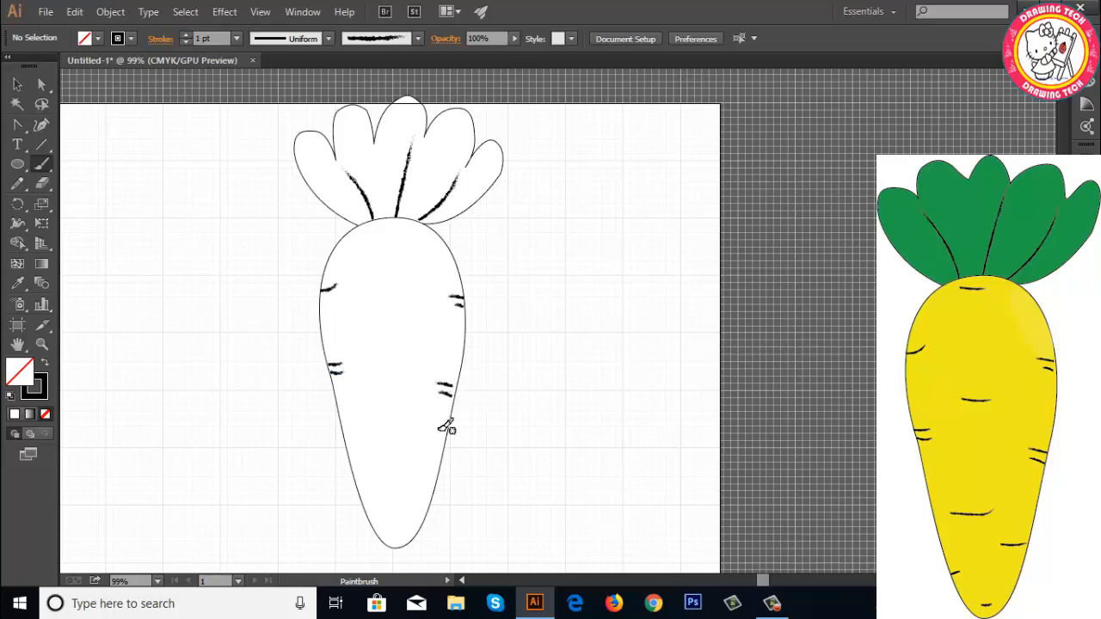
pyautogui.moveTo(401, 444); pyautogui.dragTo(402, 445)
pyautogui.moveTo(432, 489); pyautogui.dragTo(432, 490)
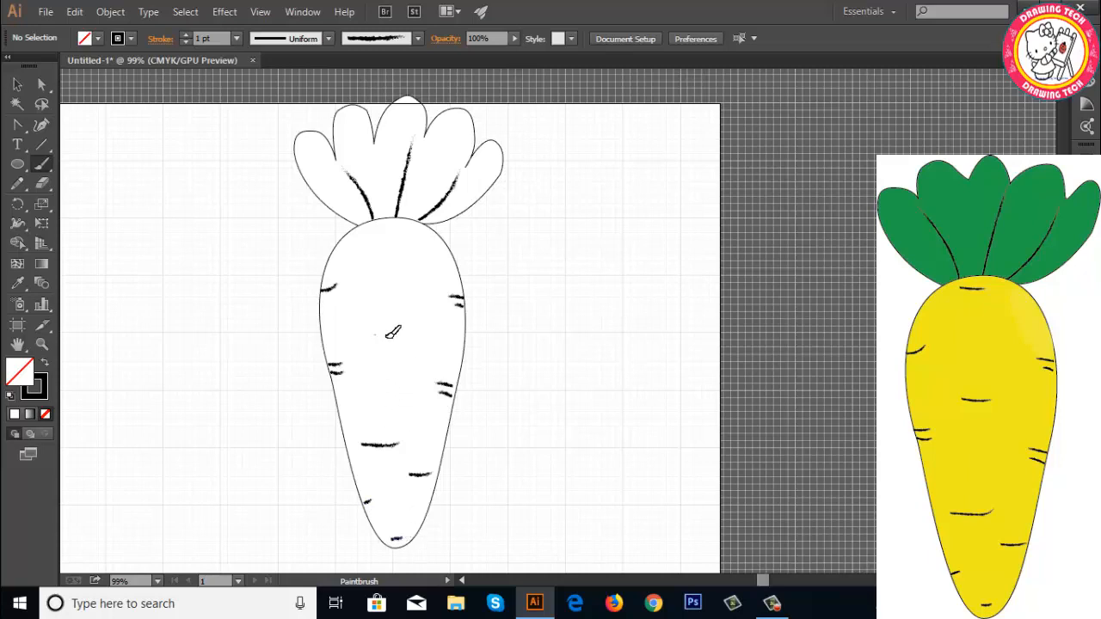
pyautogui.moveTo(376, 335); pyautogui.dragTo(401, 334)
# Step: Select the whole carrot drawing and move it left and slightly down so it lies fully on the artboard
pyautogui.click(21, 88)
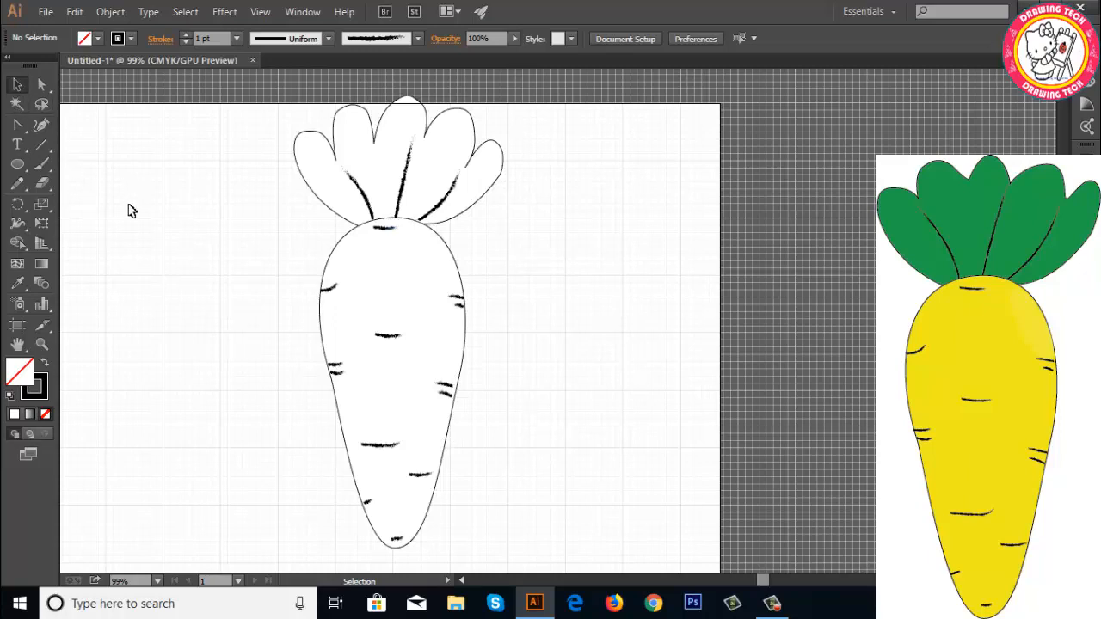
pyautogui.moveTo(98, 128); pyautogui.dragTo(554, 595)
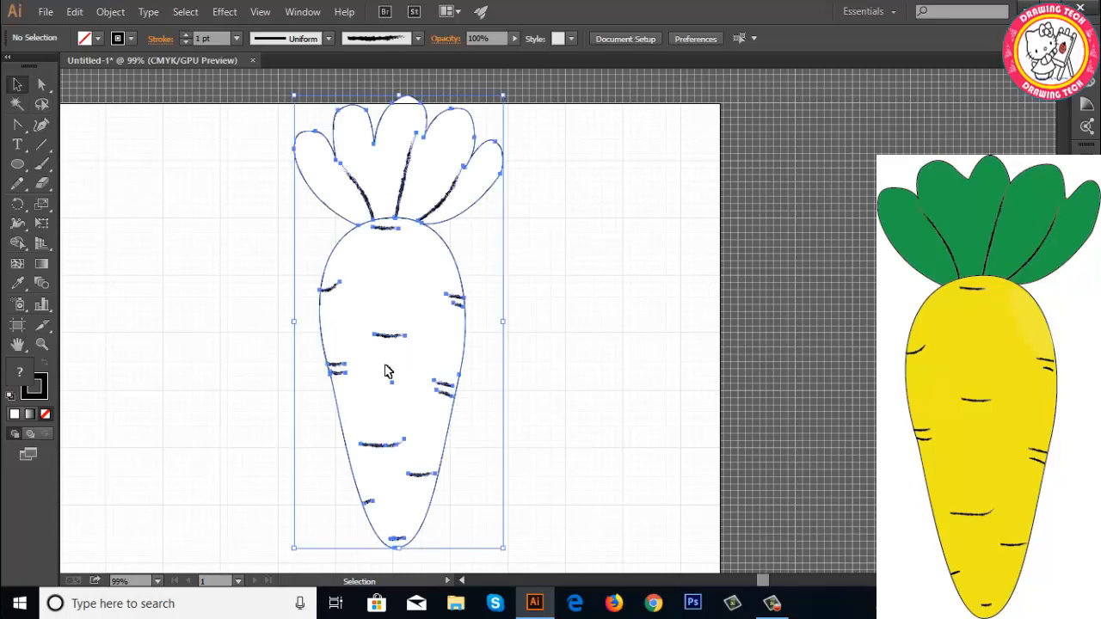
pyautogui.moveTo(387, 373); pyautogui.dragTo(303, 368)
pyautogui.click(434, 363)
# Step: Shift the tip anchor of the centre leaf slightly down and to the left
pyautogui.click(42, 84)
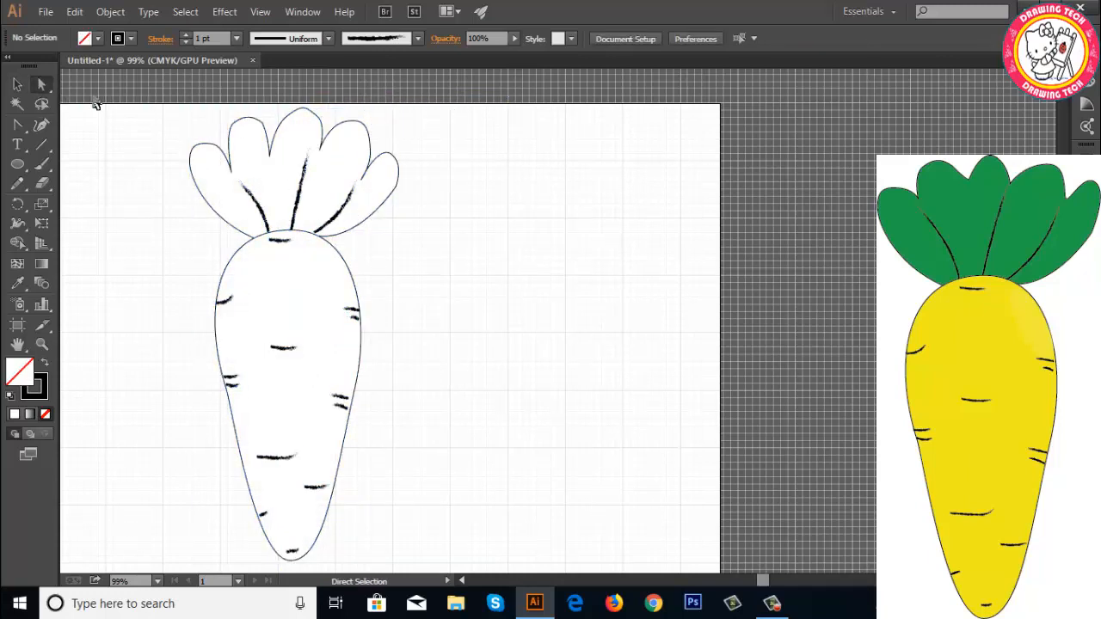
pyautogui.click(293, 112)
pyautogui.moveTo(304, 106)
pyautogui.mouseDown()
pyautogui.moveTo(293, 101)
pyautogui.moveTo(311, 110)
pyautogui.moveTo(300, 110)
pyautogui.mouseUp()
pyautogui.click(331, 107)
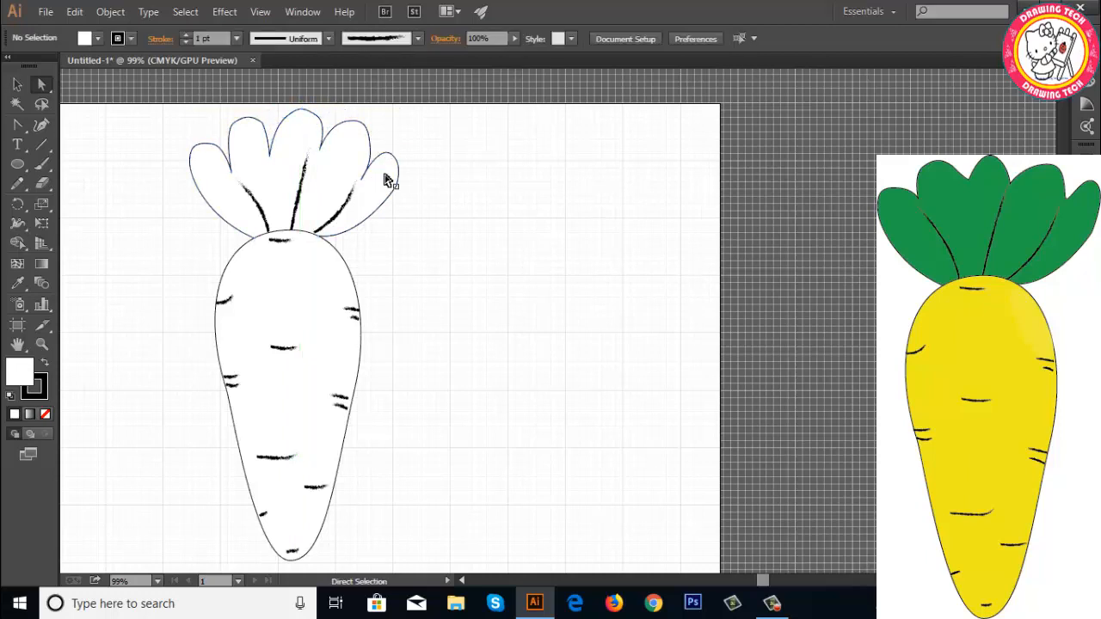
pyautogui.press('v')
pyautogui.moveTo(172, 270); pyautogui.dragTo(418, 564)
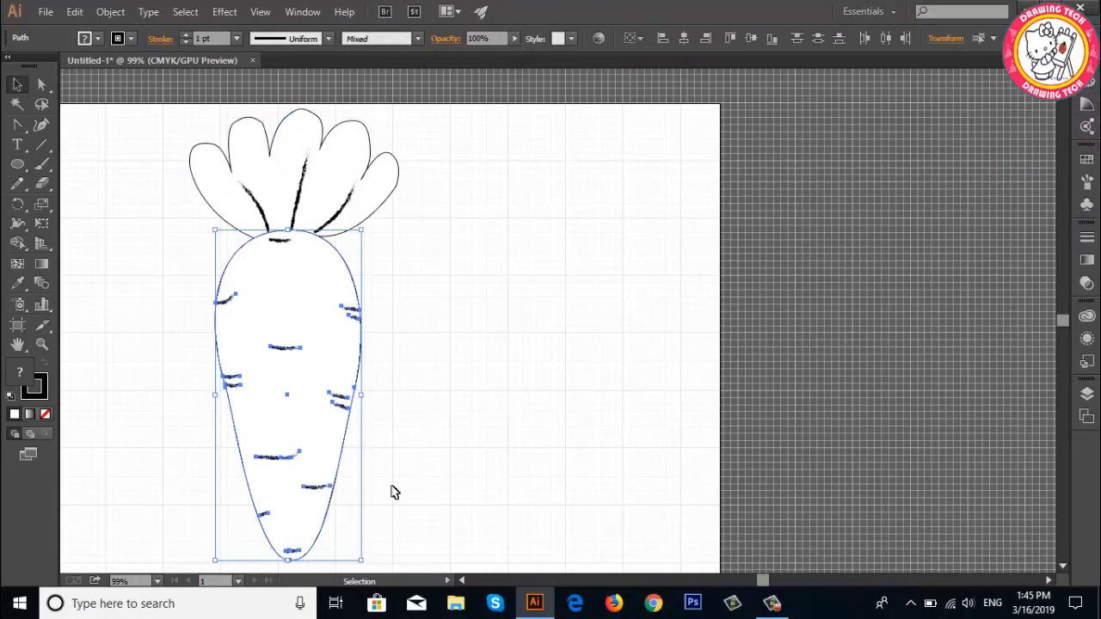
pyautogui.doubleClick(25, 376)
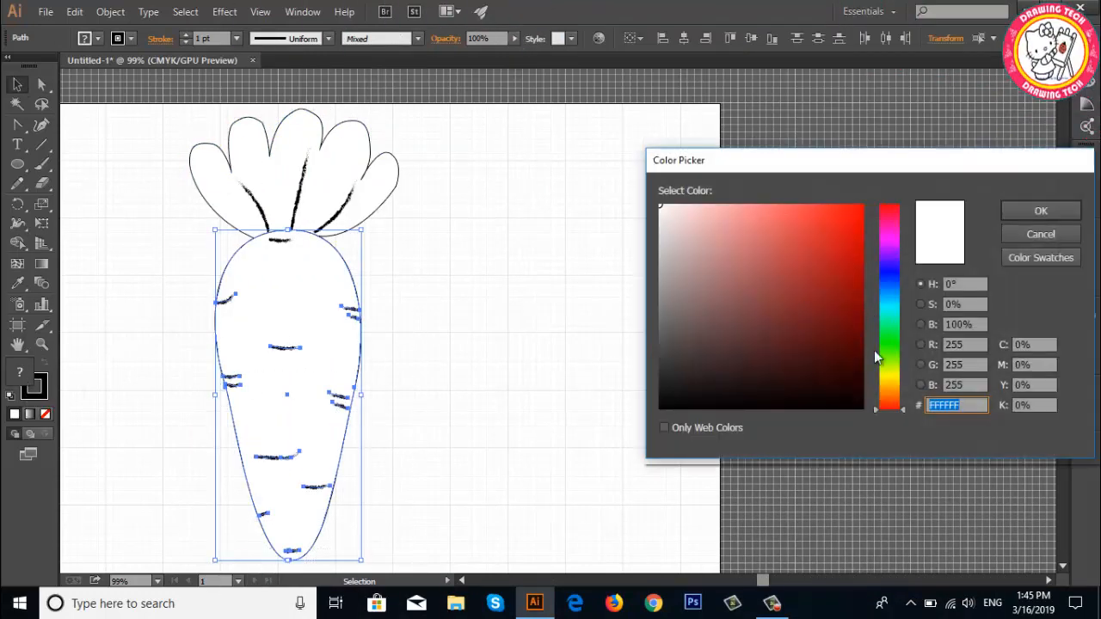
pyautogui.moveTo(889, 378); pyautogui.dragTo(894, 388)
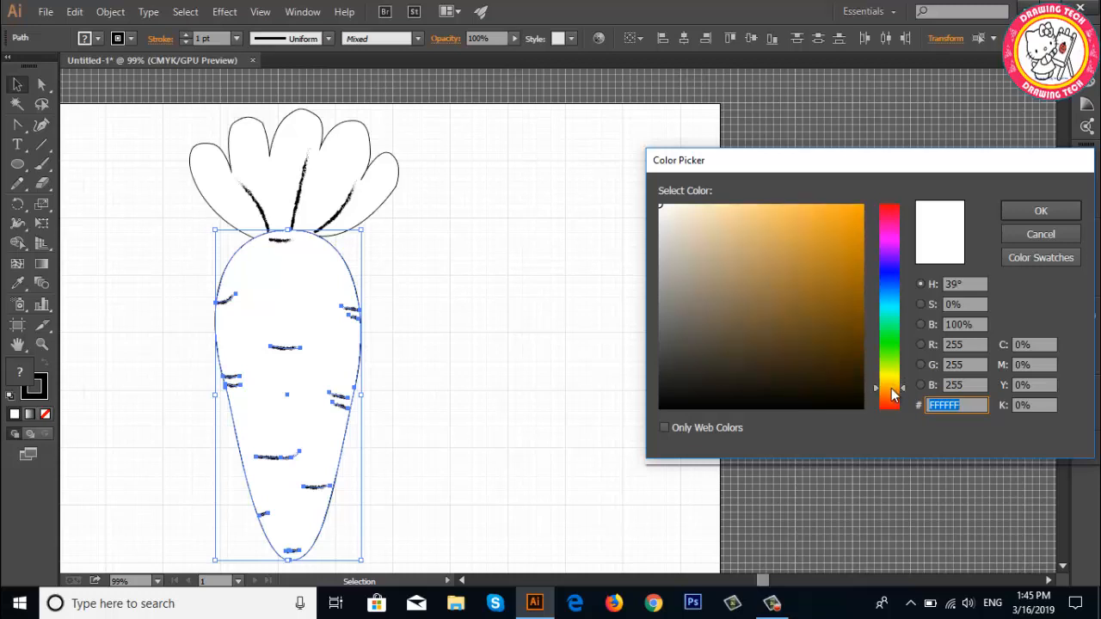
pyautogui.press('Return')
# Step: Fill only the carrot body with yellow F4ED0F, leaving the brush marks unfilled
pyautogui.doubleClick(34, 383)
pyautogui.click(851, 215)
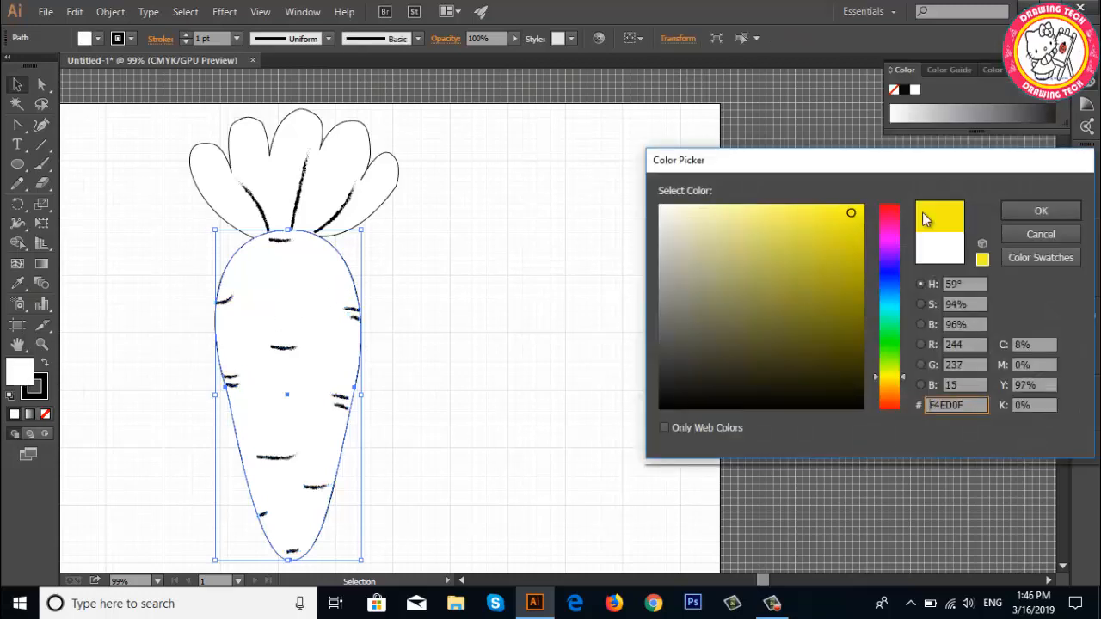
pyautogui.click(1042, 211)
pyautogui.click(678, 348)
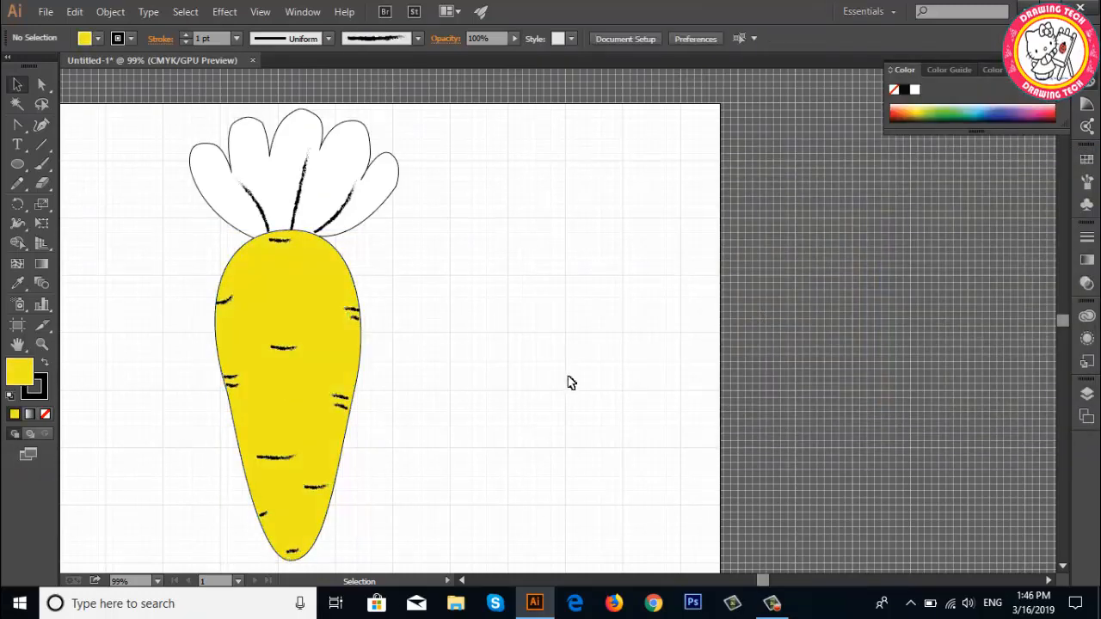
pyautogui.moveTo(123, 153); pyautogui.dragTo(460, 216)
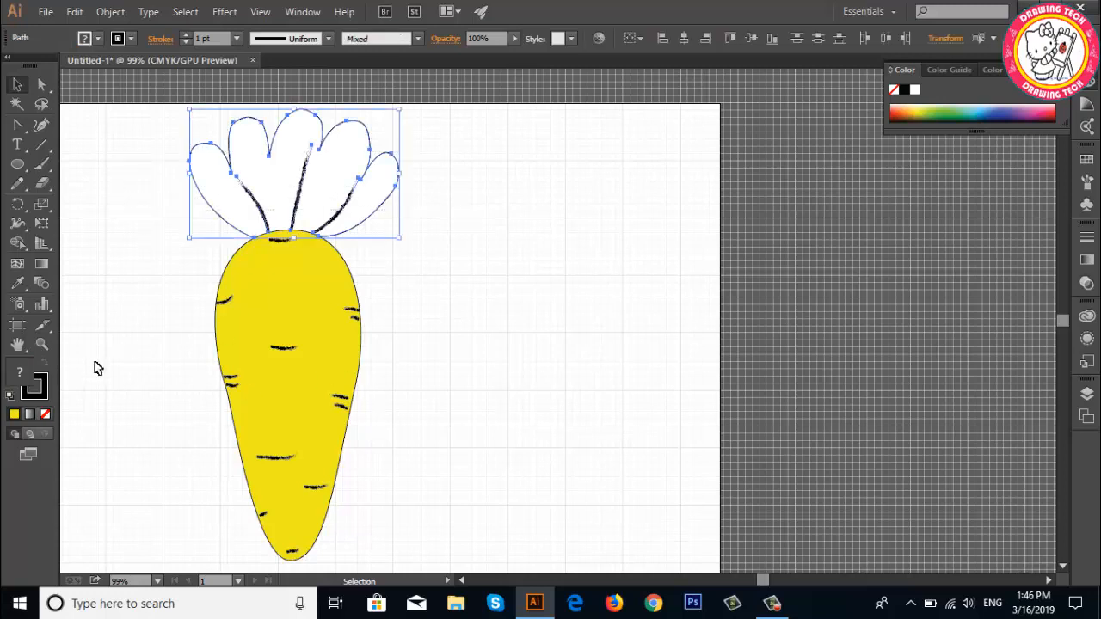
pyautogui.doubleClick(17, 370)
pyautogui.click(891, 336)
pyautogui.click(852, 211)
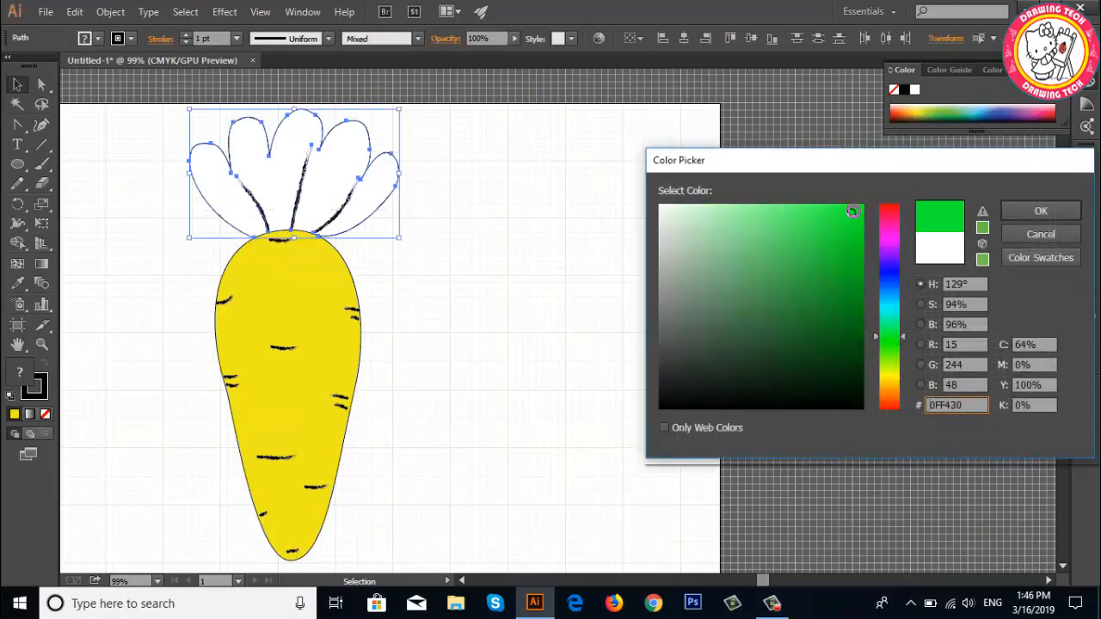
pyautogui.moveTo(861, 207); pyautogui.dragTo(853, 296)
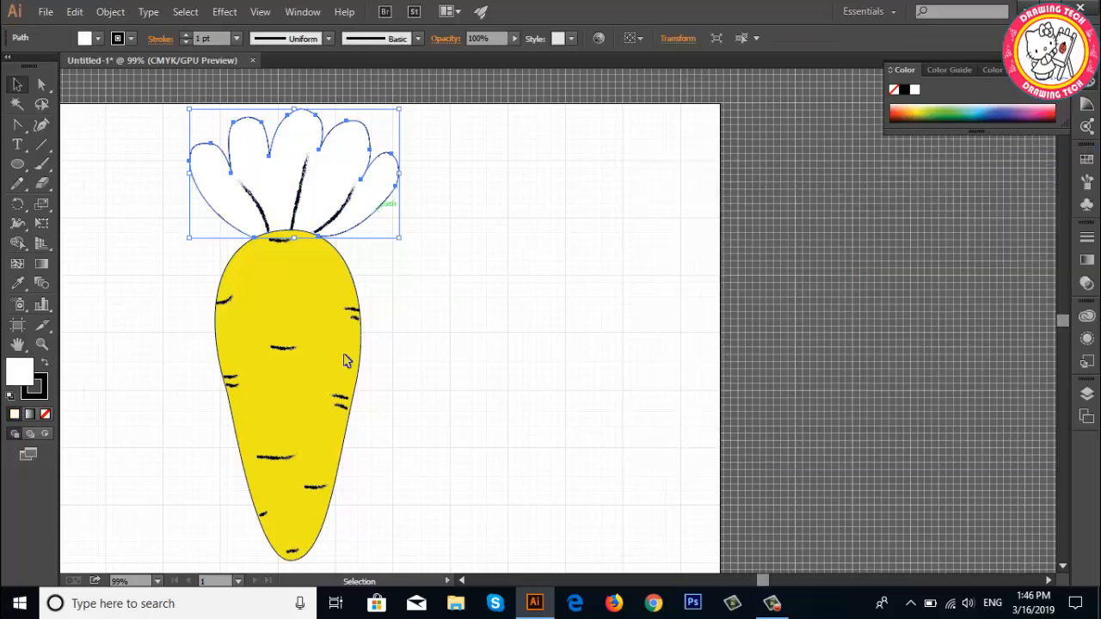
# Step: Fill only the leaf shape with a dark green of hue 112°, leaving the veins unfilled
pyautogui.doubleClick(26, 371)
pyautogui.click(891, 347)
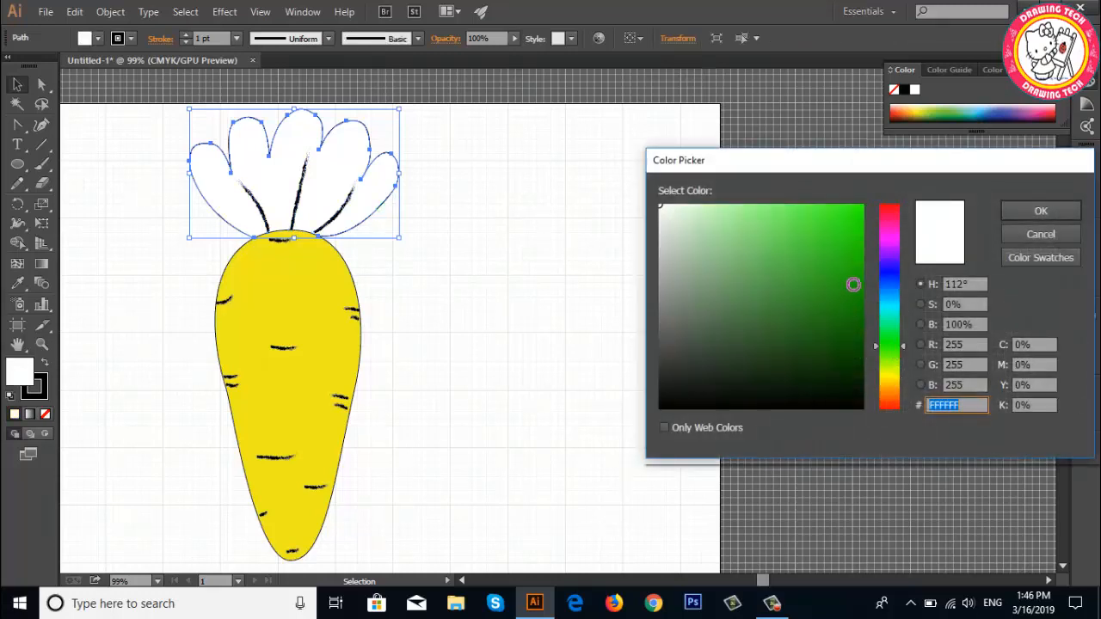
pyautogui.click(852, 284)
pyautogui.click(1040, 211)
pyautogui.click(651, 339)
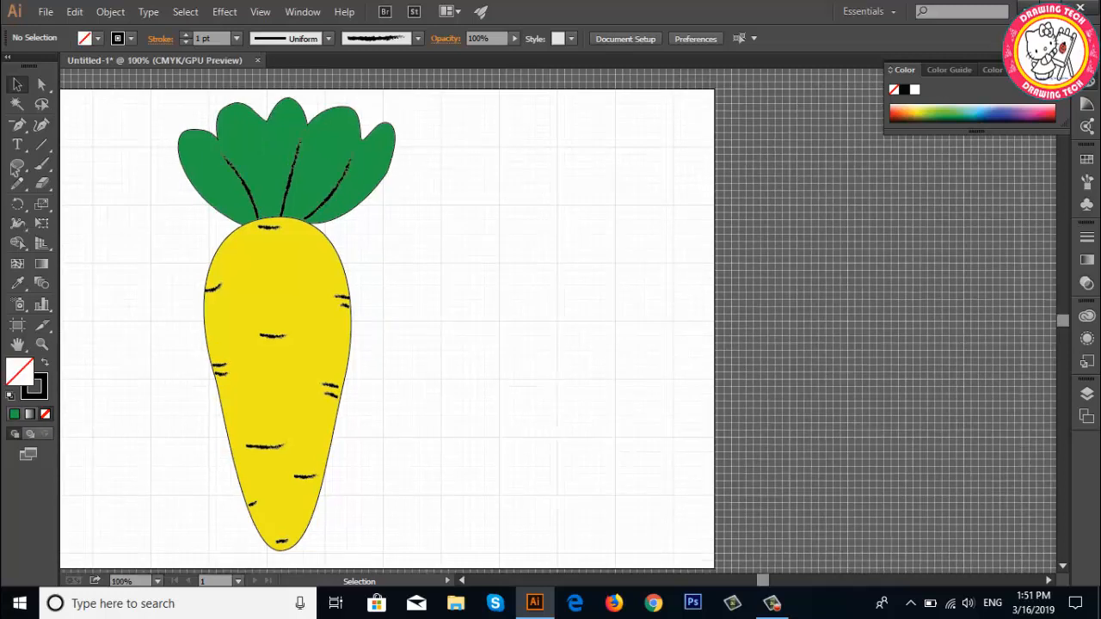
# Step: Draw an unfilled upright ellipse over the carrot's upper-right shoulder and tilt it to follow the body's edge
pyautogui.click(17, 164)
pyautogui.moveTo(289, 220)
pyautogui.mouseDown()
pyautogui.moveTo(344, 268)
pyautogui.moveTo(345, 305)
pyautogui.mouseUp()
pyautogui.click(17, 84)
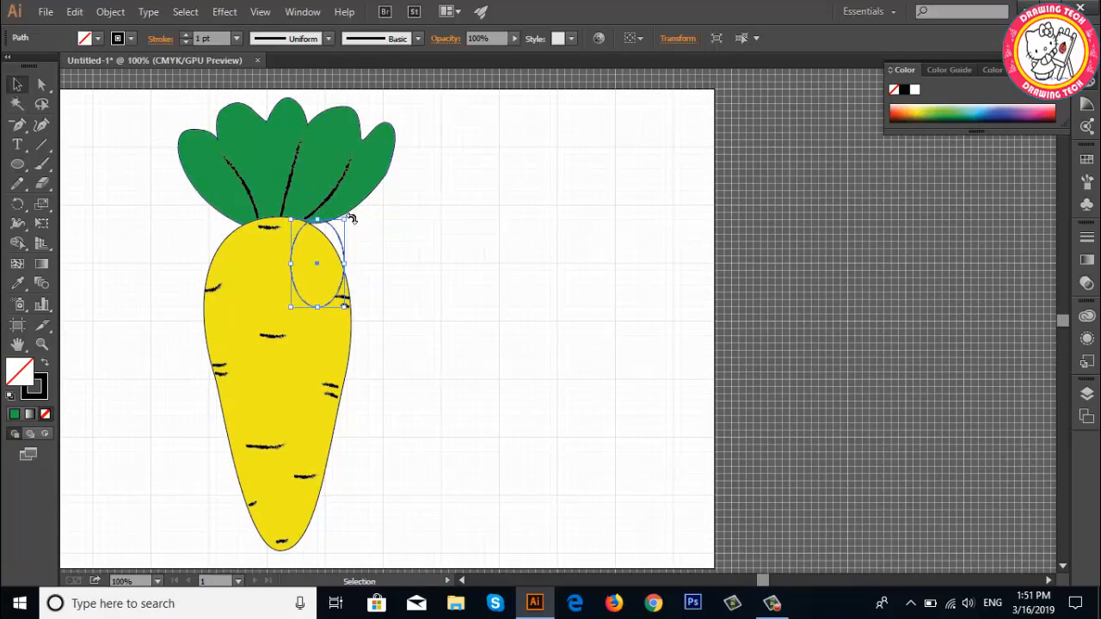
pyautogui.moveTo(351, 219); pyautogui.dragTo(331, 210)
pyautogui.moveTo(339, 271); pyautogui.dragTo(342, 269)
# Step: Fine-tune the ellipse's tilt and move it slightly left so its outer side matches the carrot's shoulder
pyautogui.click(347, 305)
pyautogui.click(359, 294)
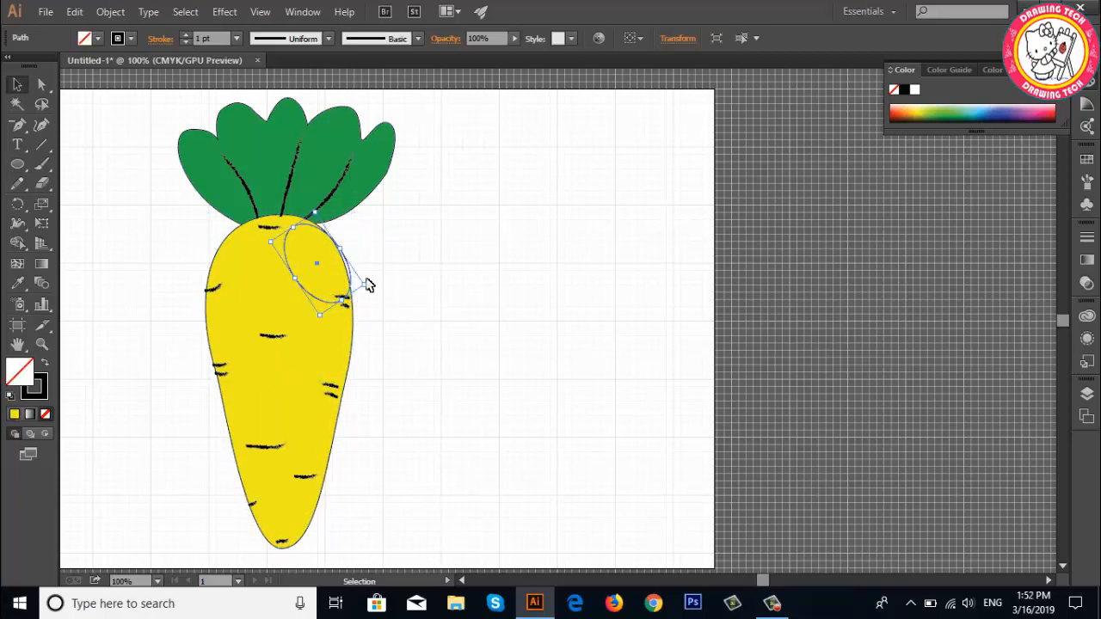
pyautogui.click(356, 278)
pyautogui.click(362, 284)
pyautogui.click(335, 302)
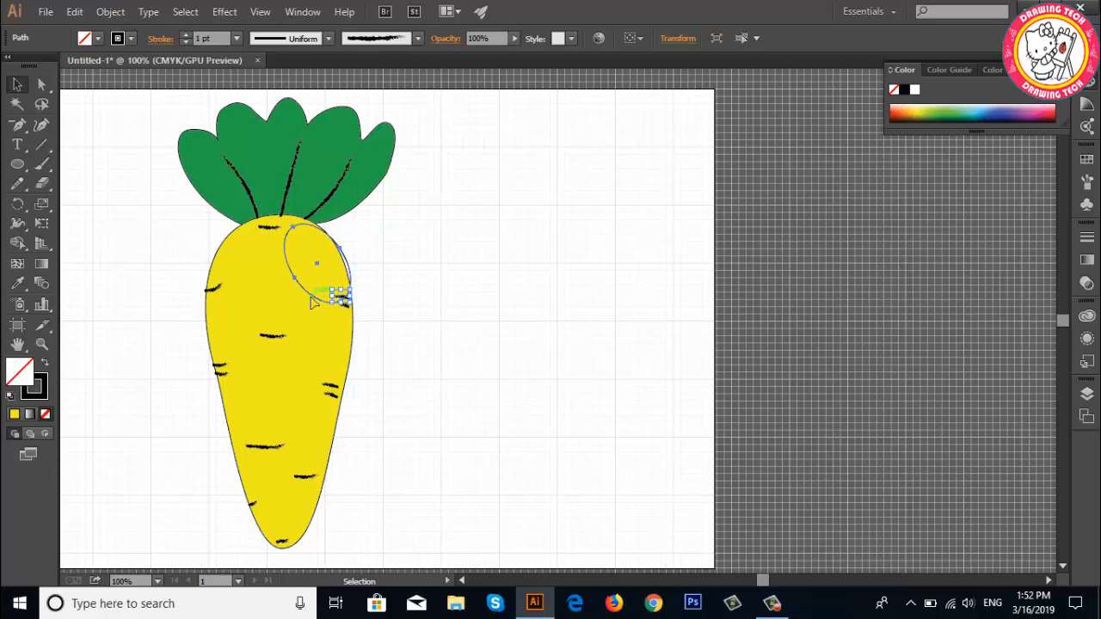
pyautogui.click(311, 297)
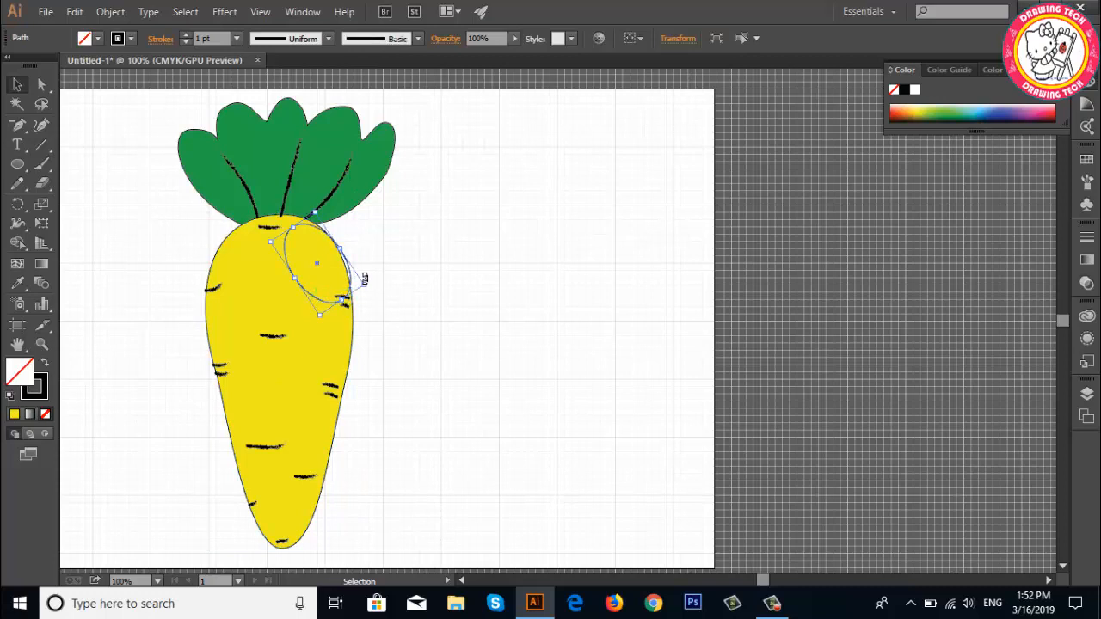
pyautogui.moveTo(365, 278); pyautogui.dragTo(369, 290)
pyautogui.click(359, 290)
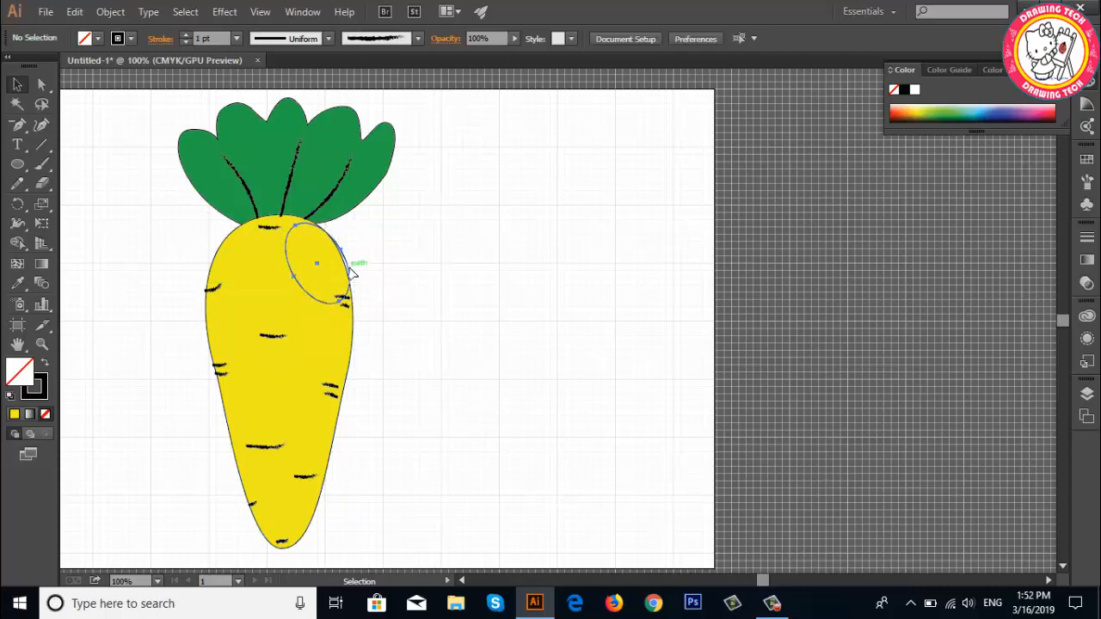
pyautogui.click(352, 273)
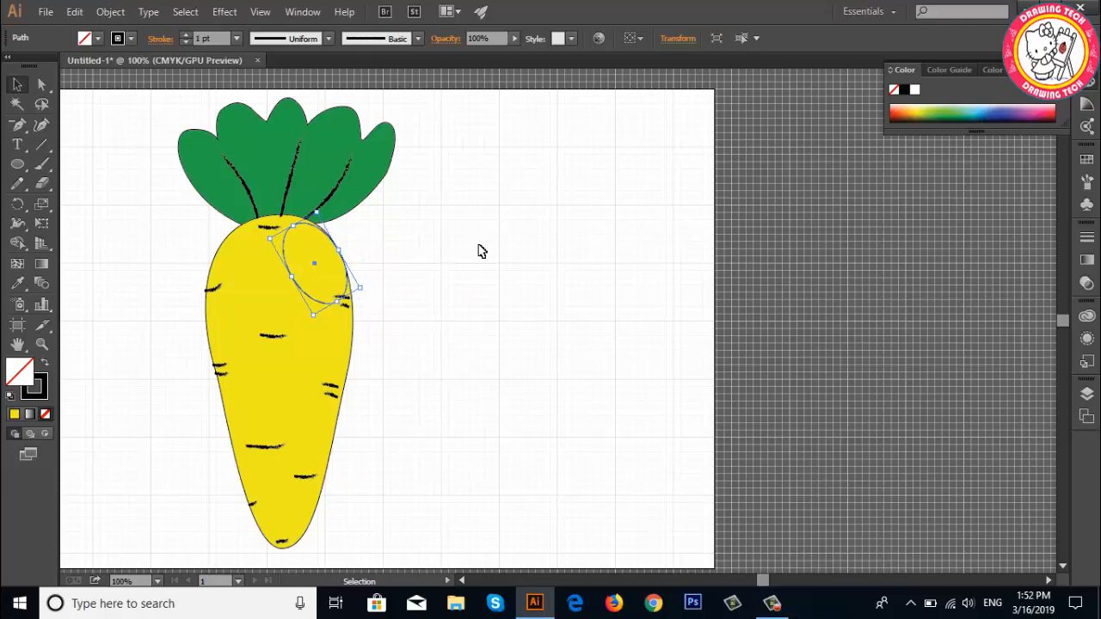
pyautogui.click(480, 281)
# Step: Narrow the ellipse from its inner side into a thin highlight sliver along the shoulder's edge
pyautogui.click(347, 273)
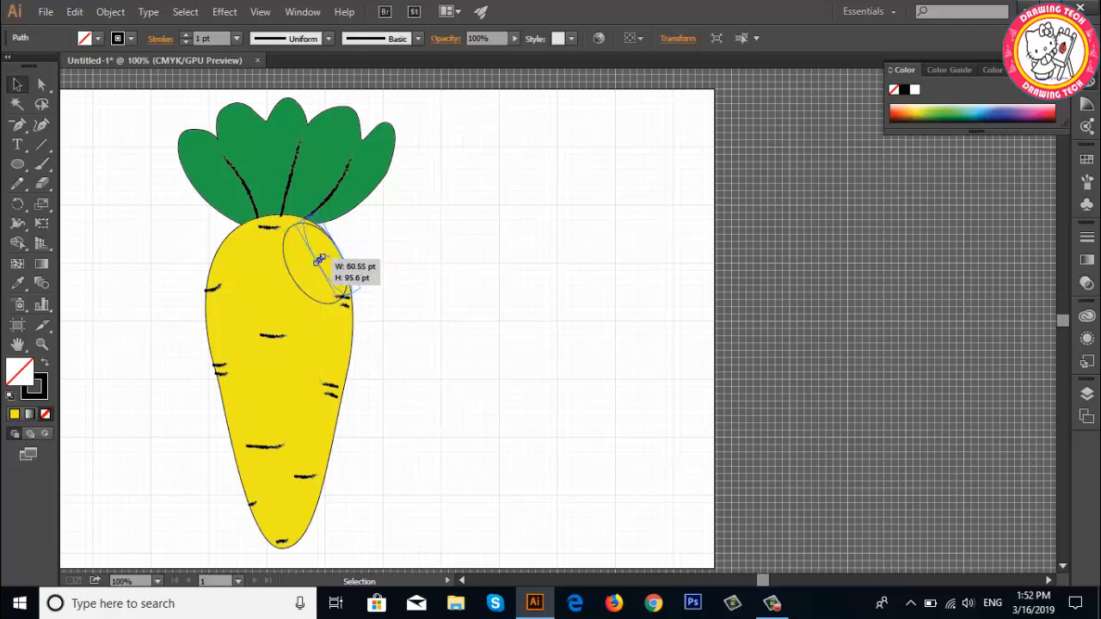
pyautogui.moveTo(319, 260); pyautogui.dragTo(320, 258)
pyautogui.click(462, 315)
# Step: Shorten both ends of the highlight sliver so it fits within the carrot's shoulder
pyautogui.click(349, 287)
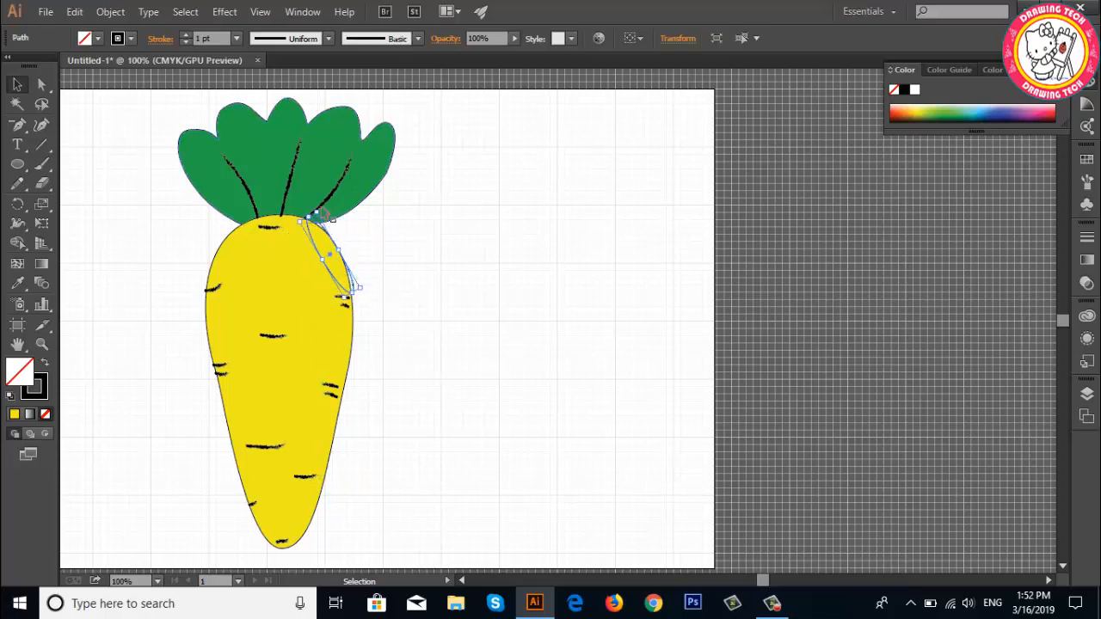
pyautogui.moveTo(309, 216); pyautogui.dragTo(315, 227)
pyautogui.click(397, 285)
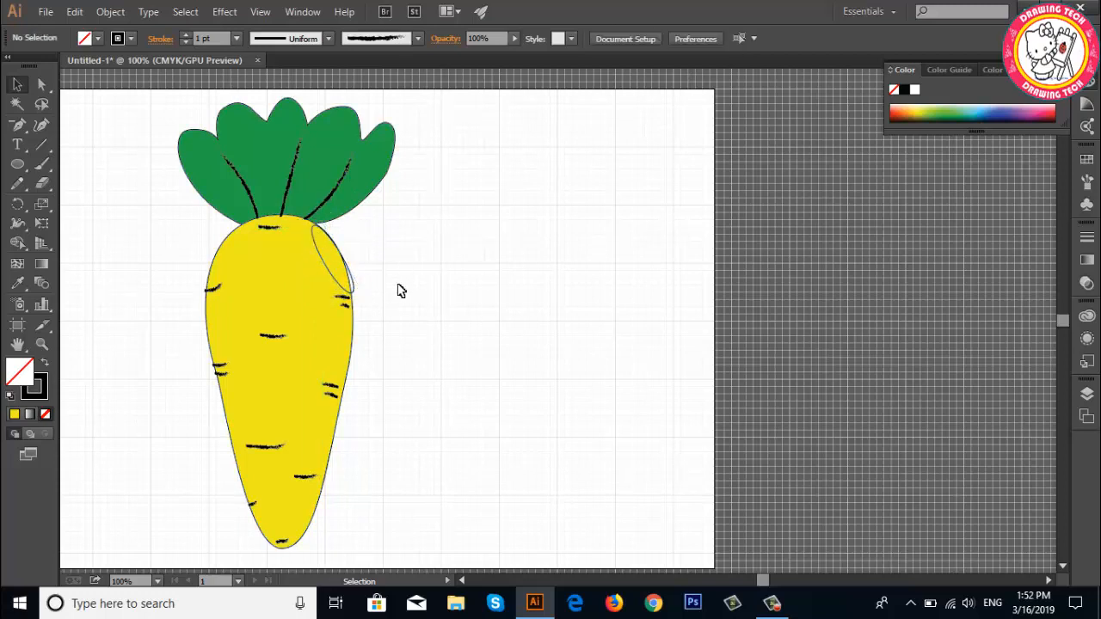
pyautogui.moveTo(358, 289); pyautogui.dragTo(359, 284)
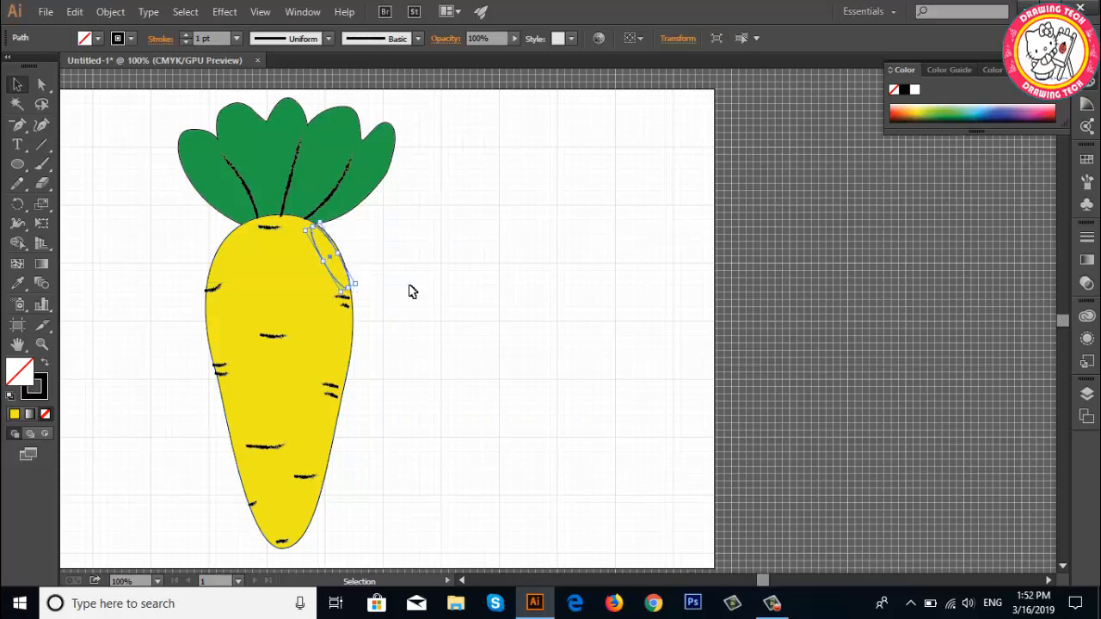
pyautogui.click(410, 290)
# Step: Rotate the highlight sliver slightly more upright to align with the body outline, and leave everything deselected
pyautogui.click(337, 261)
pyautogui.click(339, 253)
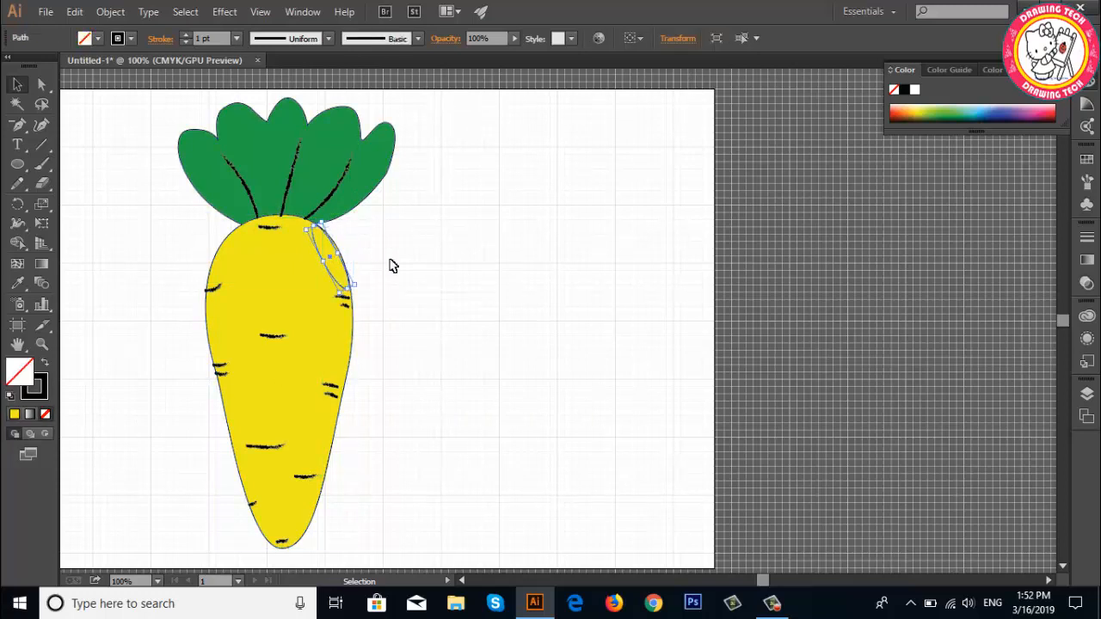
pyautogui.click(362, 275)
pyautogui.click(342, 269)
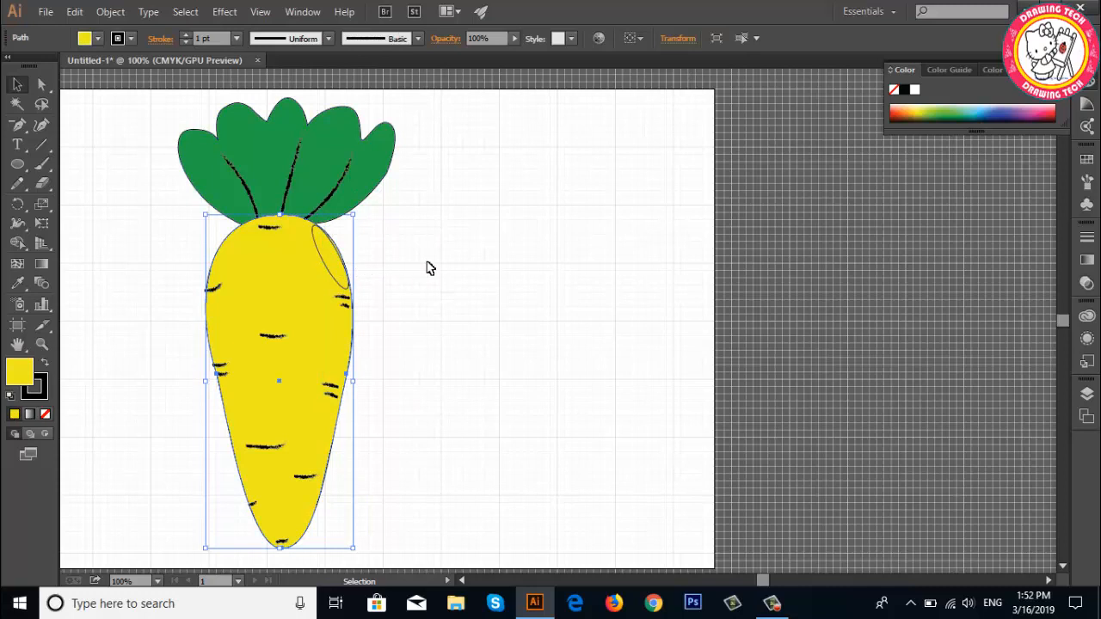
pyautogui.click(332, 280)
pyautogui.click(541, 340)
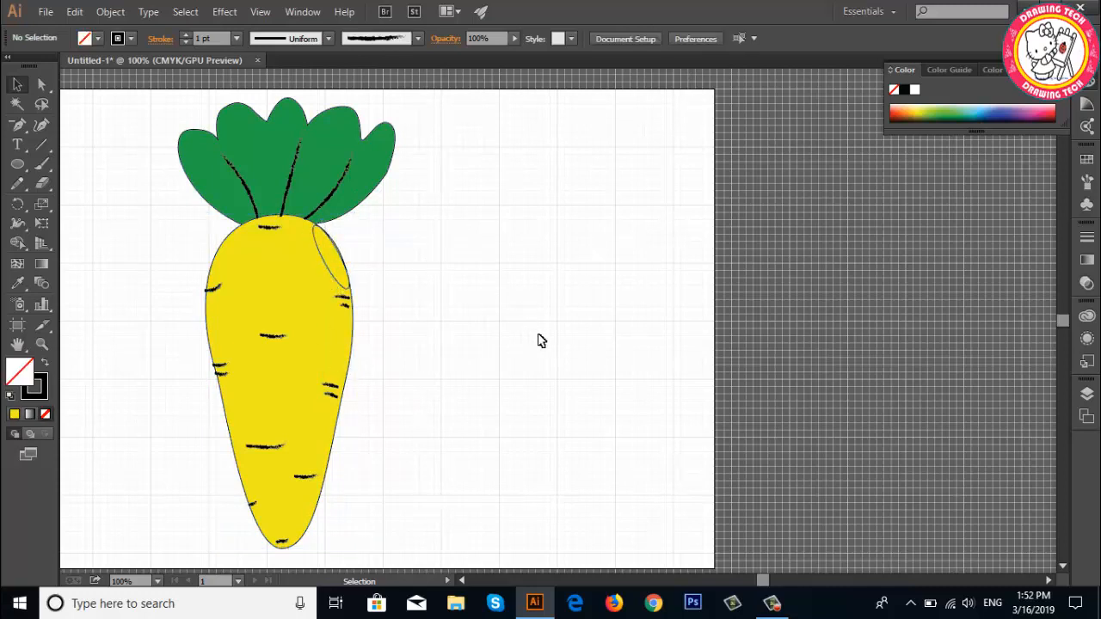
# Step: Fill the highlight sliver on the carrot's shoulder with a lighter yellow than the body
pyautogui.click(343, 275)
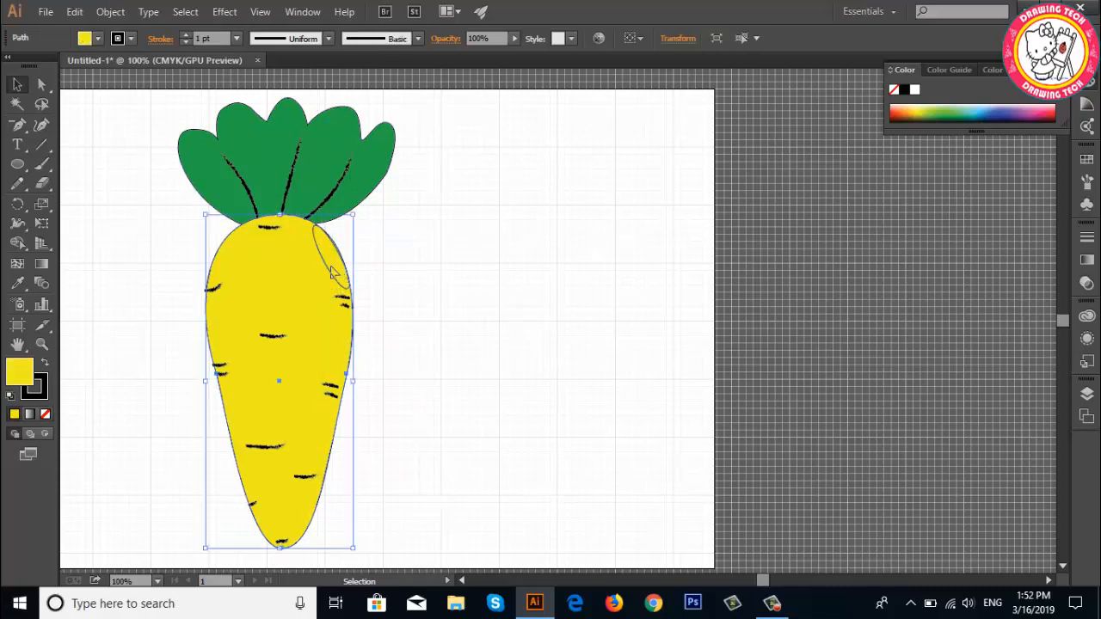
pyautogui.click(332, 274)
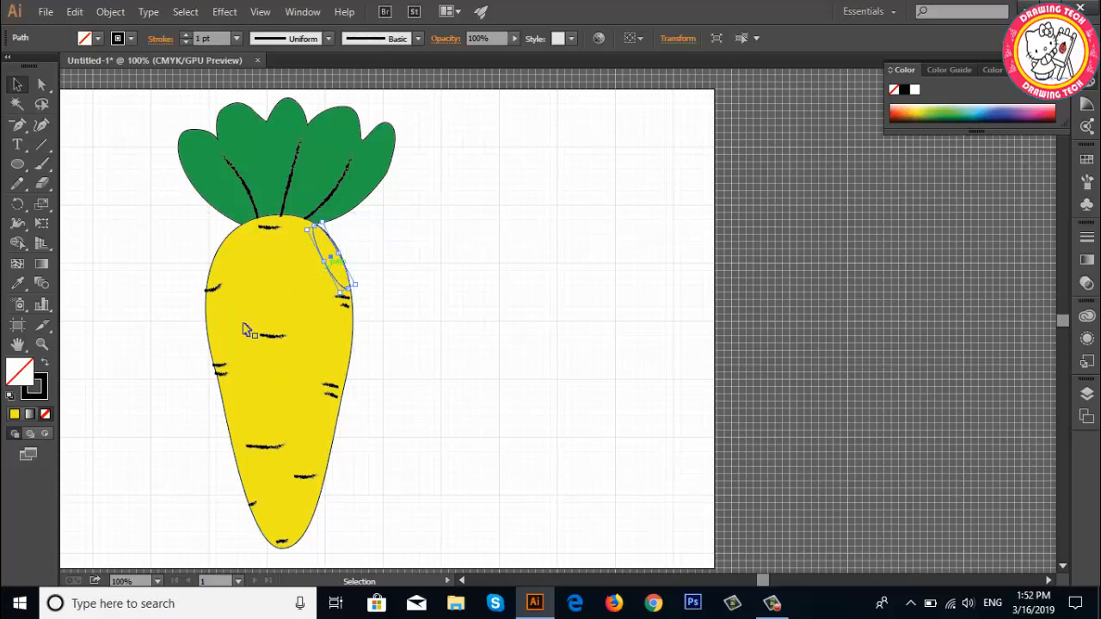
pyautogui.doubleClick(21, 371)
pyautogui.click(894, 376)
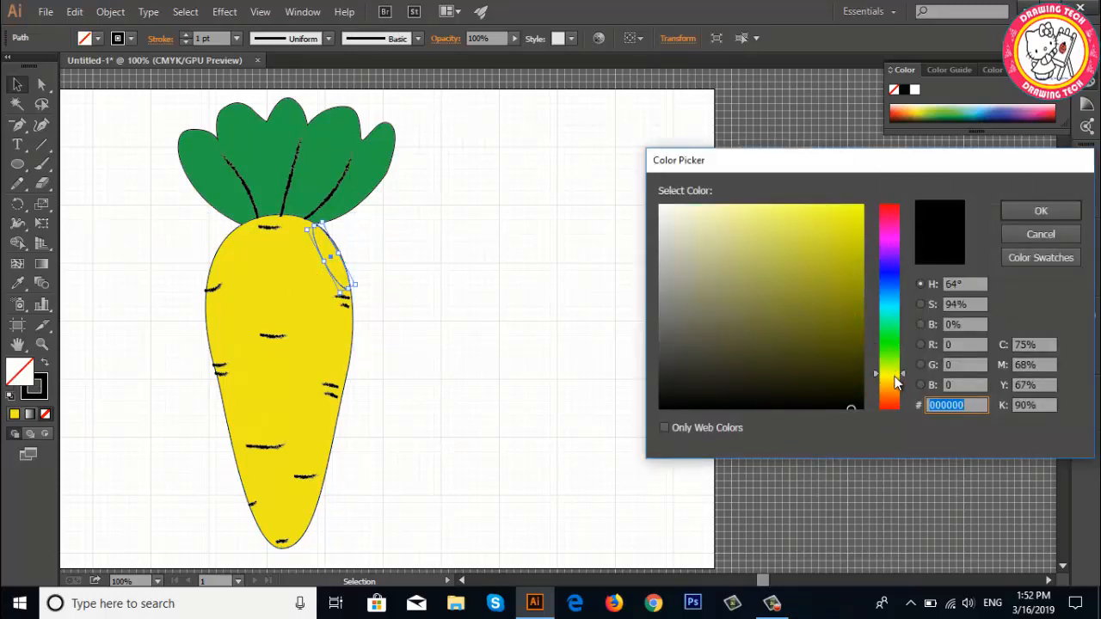
pyautogui.click(812, 209)
pyautogui.click(1040, 211)
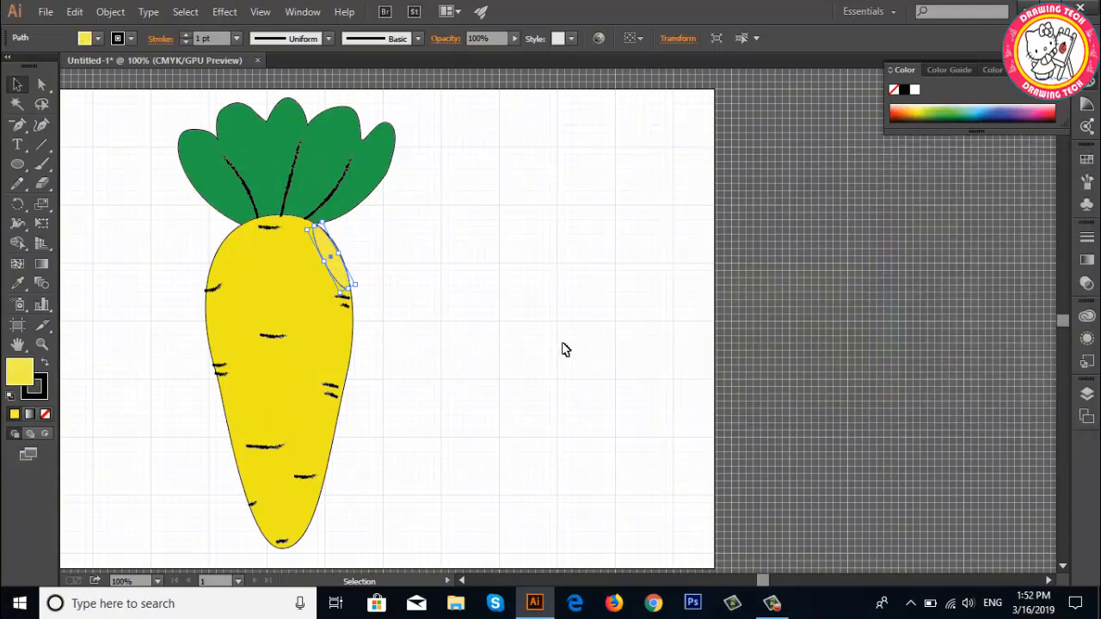
pyautogui.click(565, 349)
# Step: Remove the outline stroke from the shoulder highlight
pyautogui.click(339, 278)
pyautogui.click(98, 38)
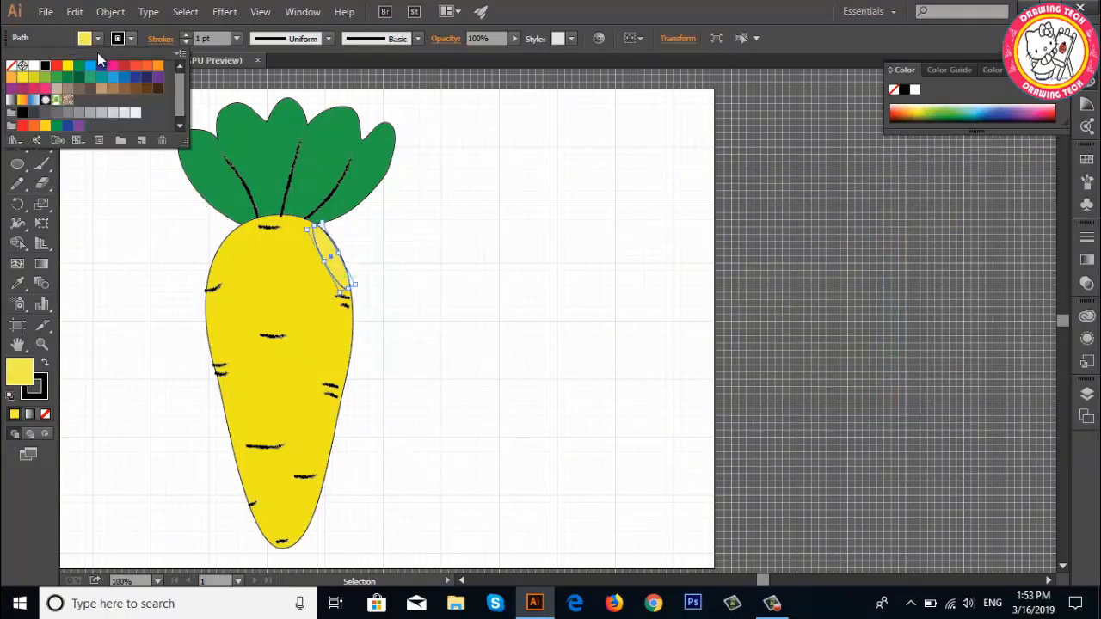
pyautogui.click(12, 66)
pyautogui.click(503, 312)
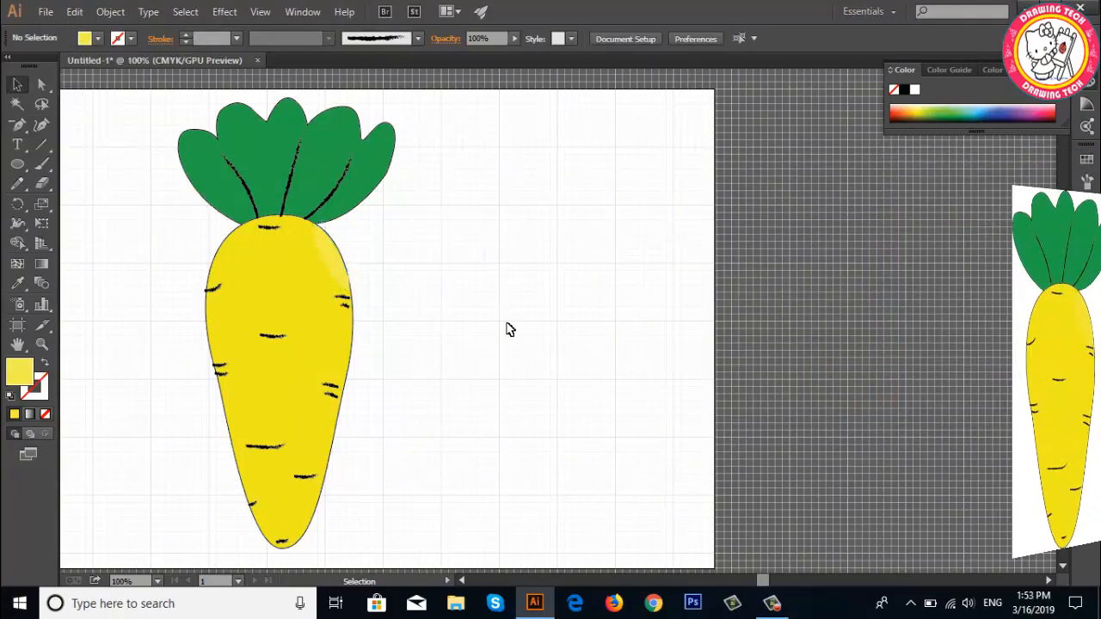
# Step: Enlarge the shoulder highlight slightly towards its inner side and lower end
pyautogui.click(350, 289)
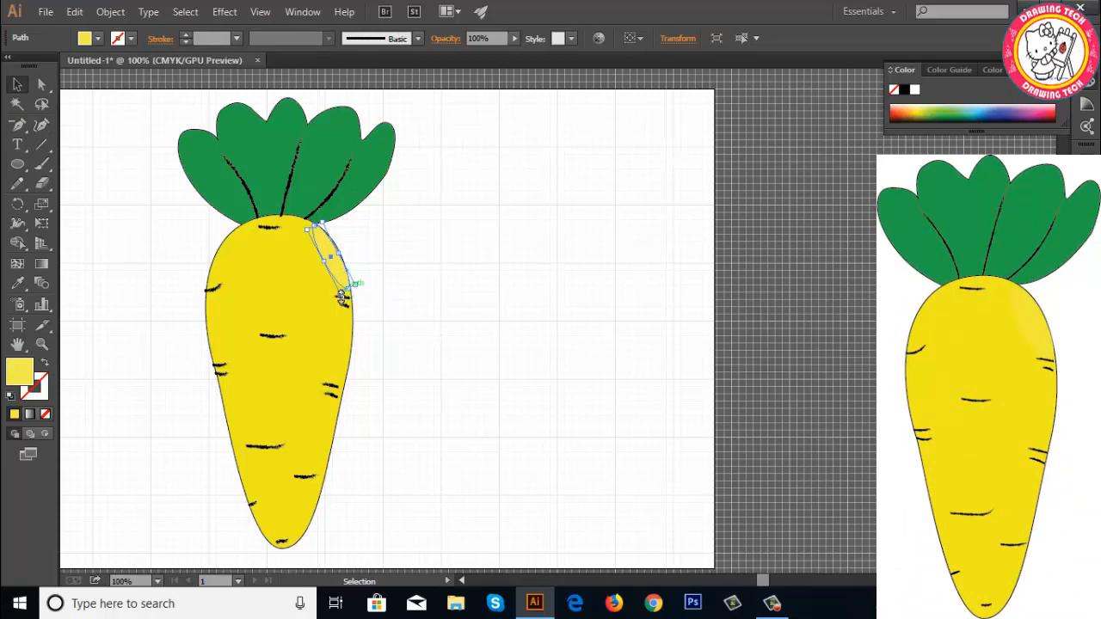
pyautogui.click(430, 324)
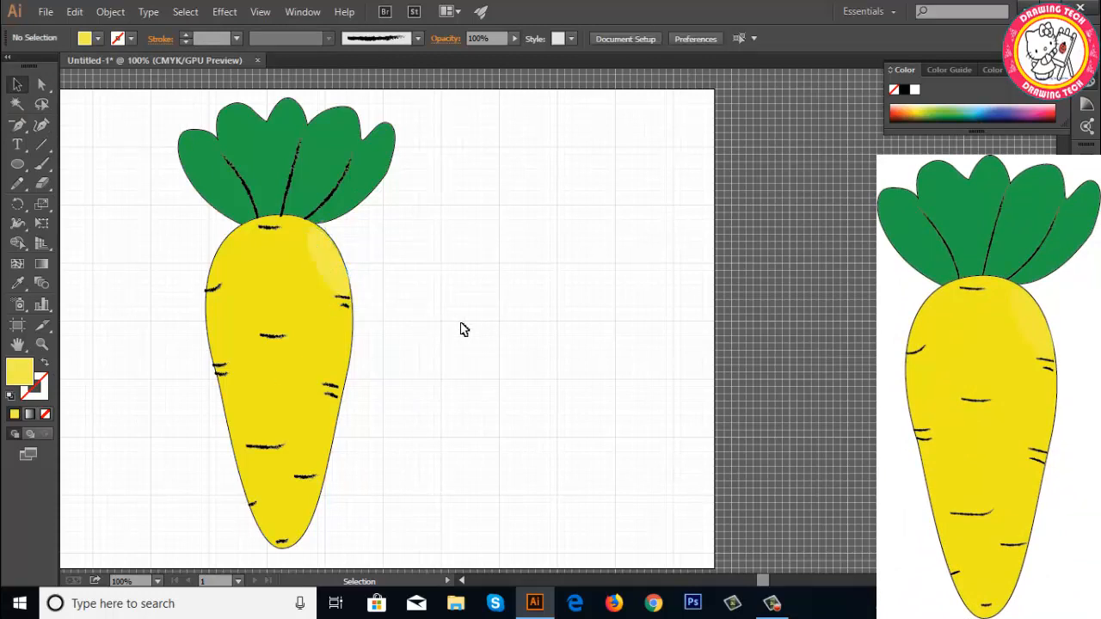
pyautogui.click(327, 274)
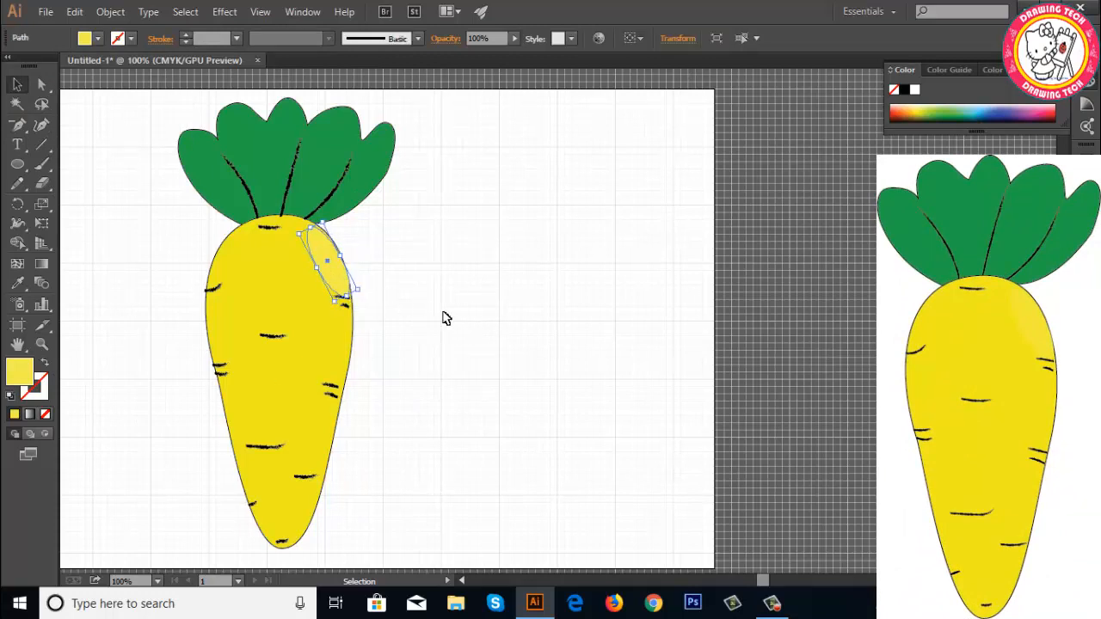
pyautogui.click(445, 318)
# Step: Hide the grid behind the artwork
pyautogui.click(260, 12)
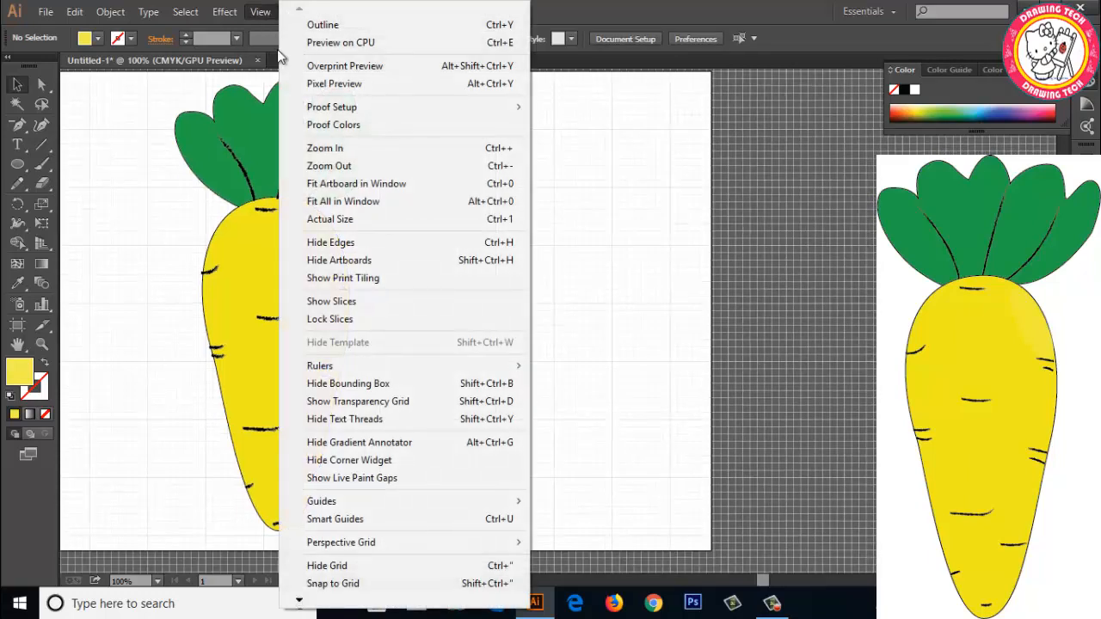
pyautogui.moveTo(328, 503)
pyautogui.click(364, 566)
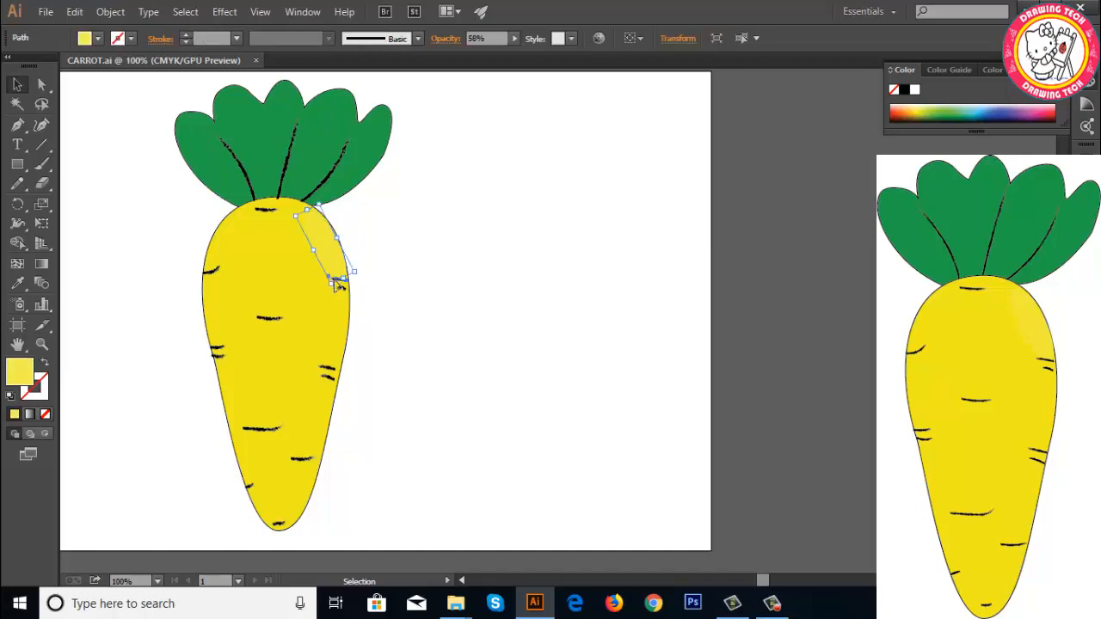
# Step: Set the stroke weight of the upper crease mark just below the highlight to 0.5 pt
pyautogui.click(336, 279)
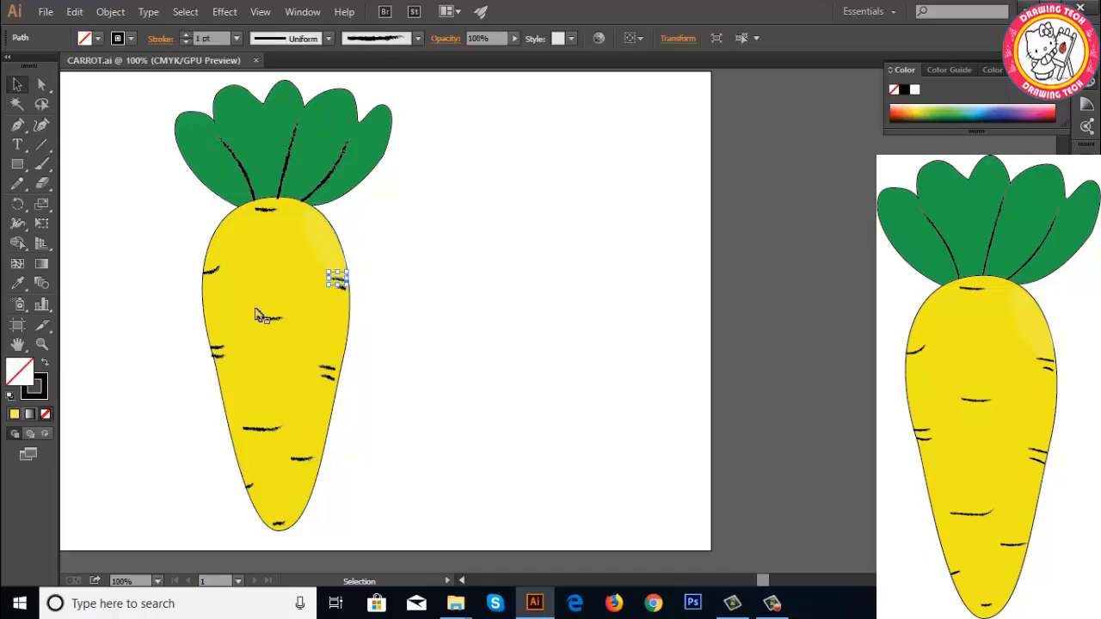
pyautogui.click(237, 38)
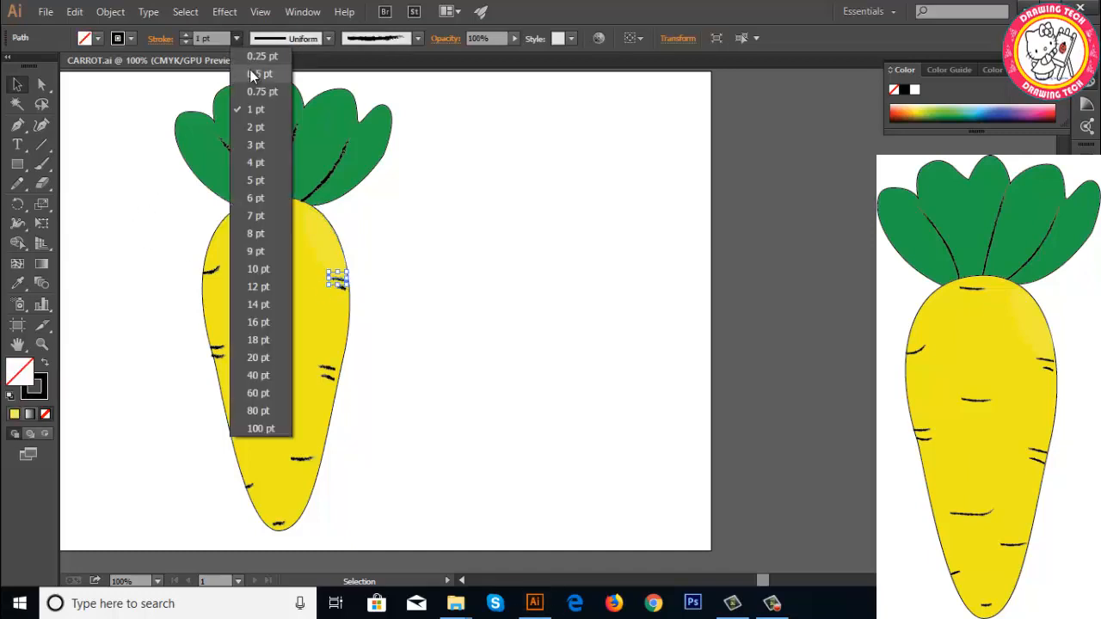
pyautogui.click(247, 82)
pyautogui.click(435, 270)
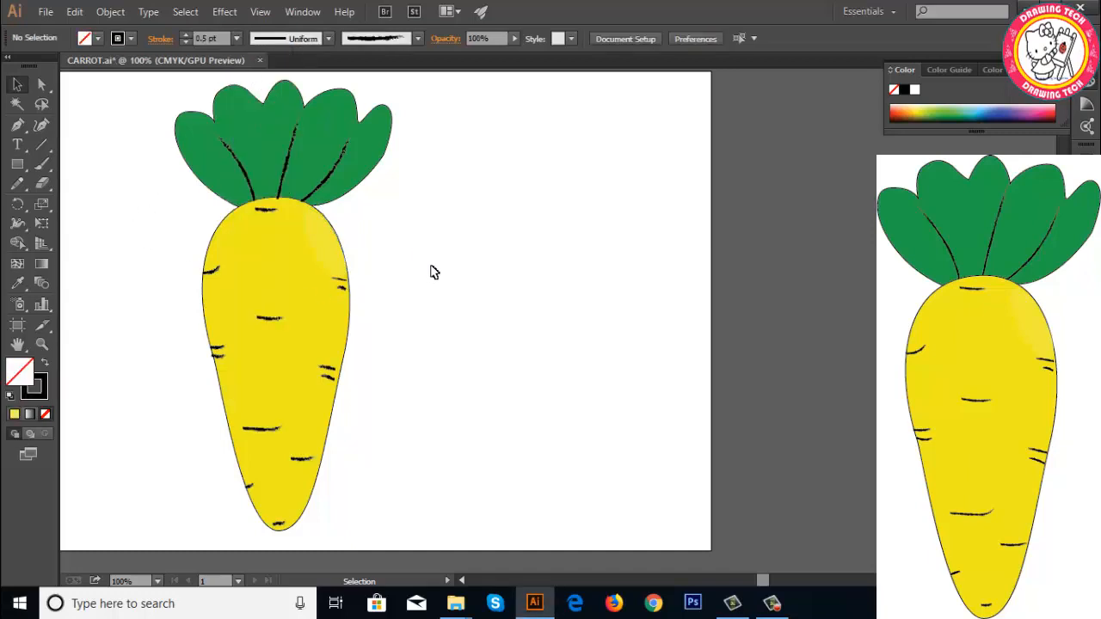
pyautogui.click(341, 288)
pyautogui.keyDown('ctrl'); pyautogui.click(265, 319); pyautogui.keyUp('ctrl')
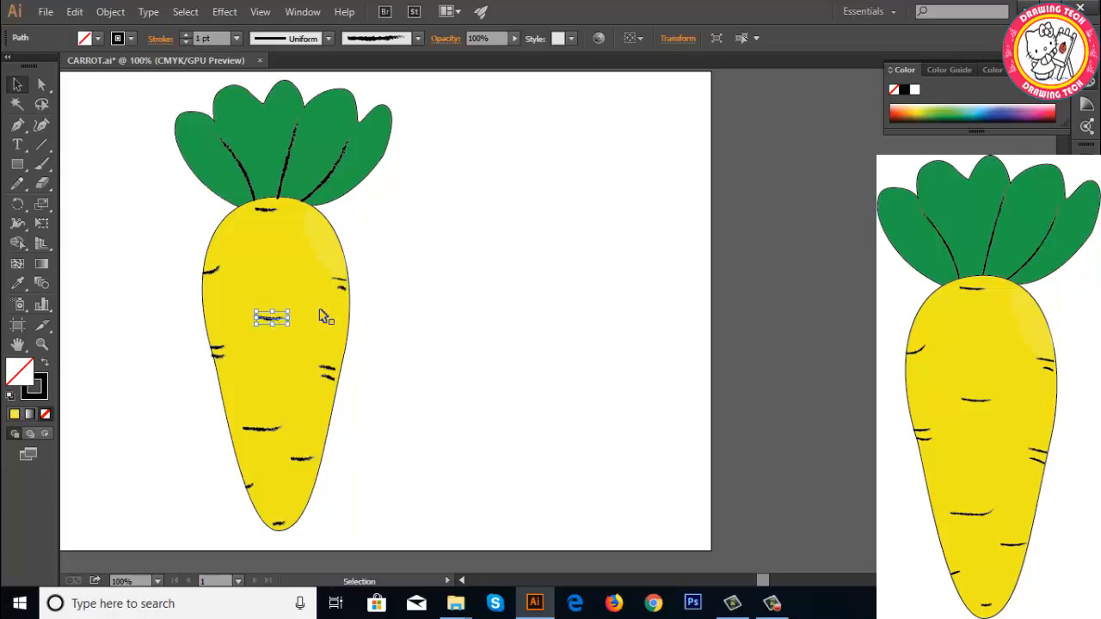
pyautogui.keyDown('shift'); pyautogui.click(340, 287); pyautogui.keyUp('shift')
pyautogui.click(326, 374)
pyautogui.click(422, 374)
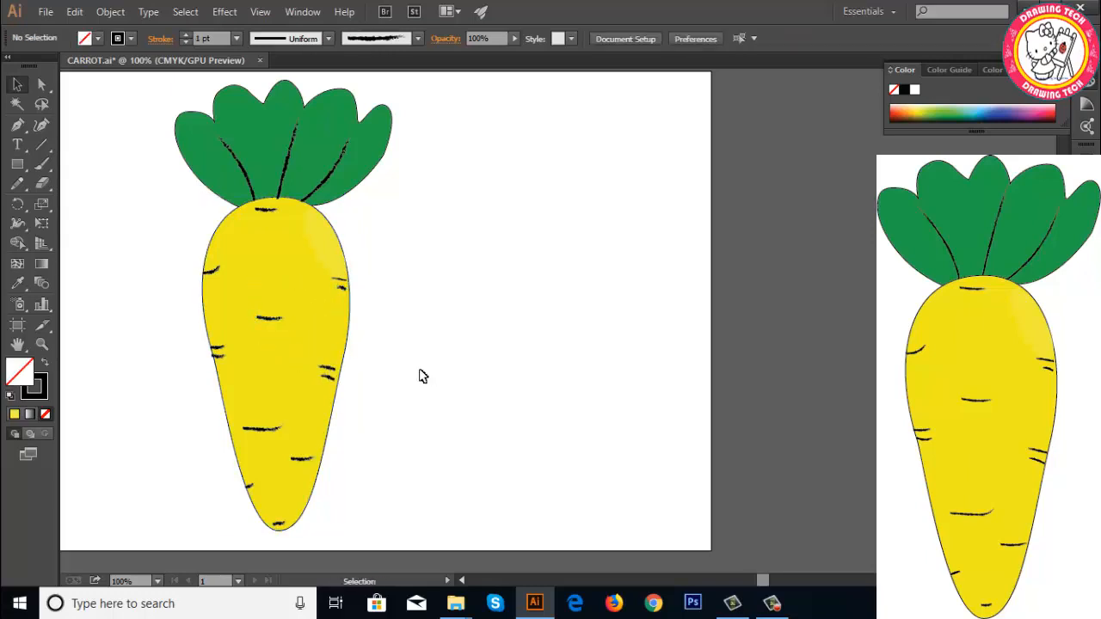
pyautogui.click(328, 379)
pyautogui.click(372, 377)
pyautogui.keyDown('ctrl'); pyautogui.click(331, 371); pyautogui.keyUp('ctrl')
pyautogui.keyDown('ctrl'); pyautogui.keyDown('shift'); pyautogui.click(327, 378); pyautogui.keyUp('shift'); pyautogui.keyUp('ctrl')
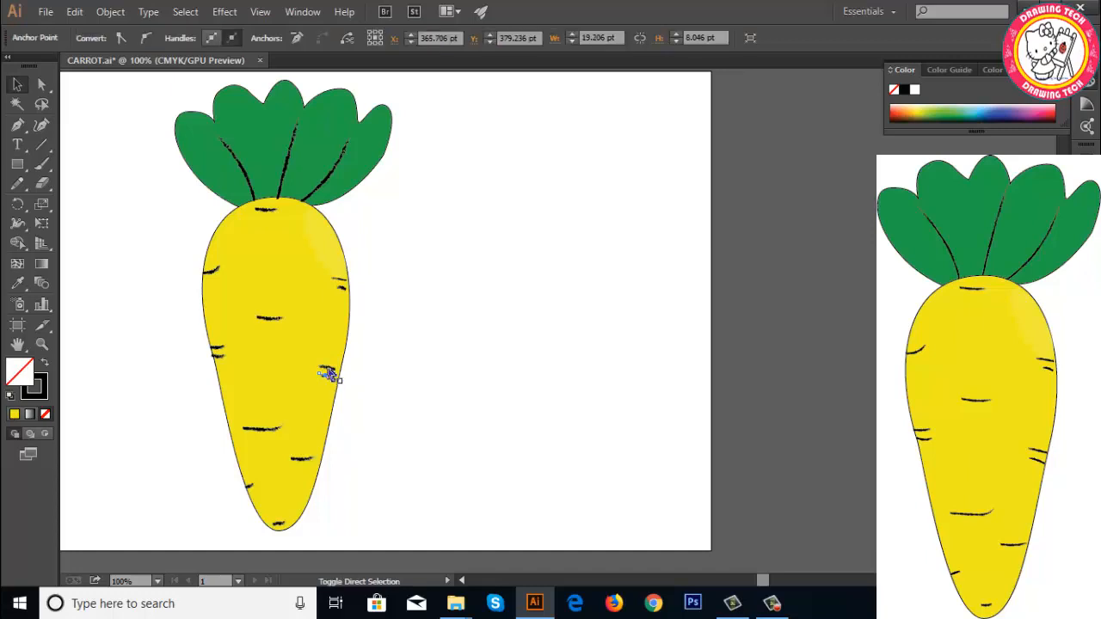
pyautogui.keyDown('ctrl'); pyautogui.keyDown('shift'); pyautogui.click(332, 372); pyautogui.keyUp('shift'); pyautogui.keyUp('ctrl')
pyautogui.keyDown('ctrl'); pyautogui.keyDown('shift'); pyautogui.click(266, 428); pyautogui.keyUp('shift'); pyautogui.keyUp('ctrl')
pyautogui.keyDown('ctrl'); pyautogui.keyDown('shift'); pyautogui.click(217, 346); pyautogui.keyUp('shift'); pyautogui.keyUp('ctrl')
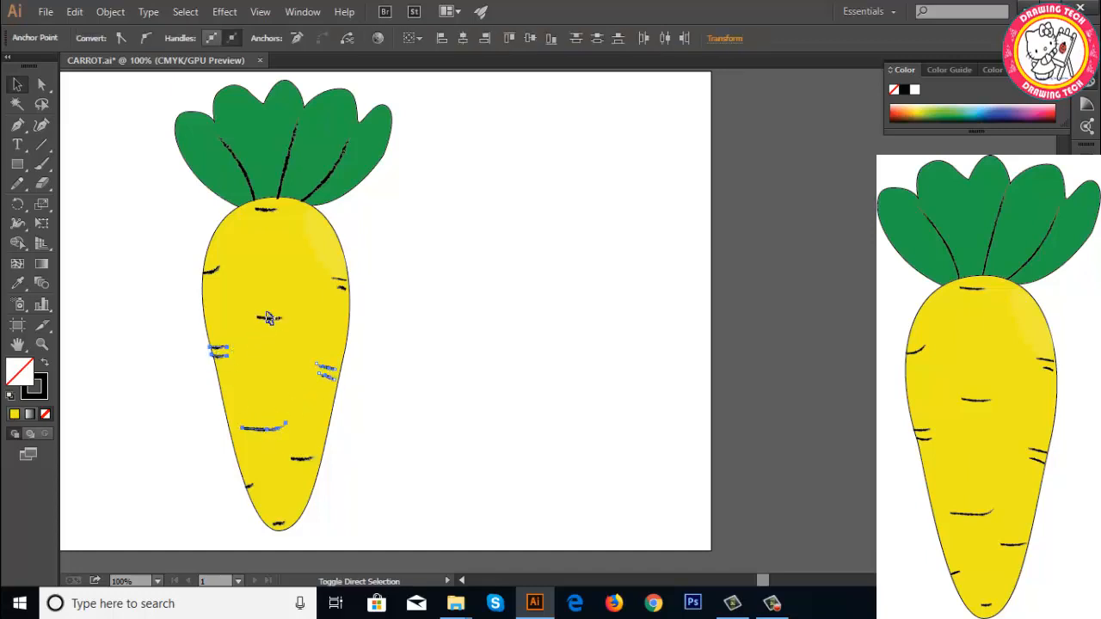
pyautogui.keyDown('ctrl'); pyautogui.keyDown('shift'); pyautogui.click(270, 320); pyautogui.keyUp('shift'); pyautogui.keyUp('ctrl')
pyautogui.keyDown('ctrl'); pyautogui.keyDown('shift'); pyautogui.click(341, 289); pyautogui.keyUp('shift'); pyautogui.keyUp('ctrl')
pyautogui.keyDown('ctrl'); pyautogui.keyDown('shift'); pyautogui.click(269, 319); pyautogui.keyUp('shift'); pyautogui.keyUp('ctrl')
pyautogui.keyDown('ctrl'); pyautogui.keyDown('shift'); pyautogui.click(267, 211); pyautogui.keyUp('shift'); pyautogui.keyUp('ctrl')
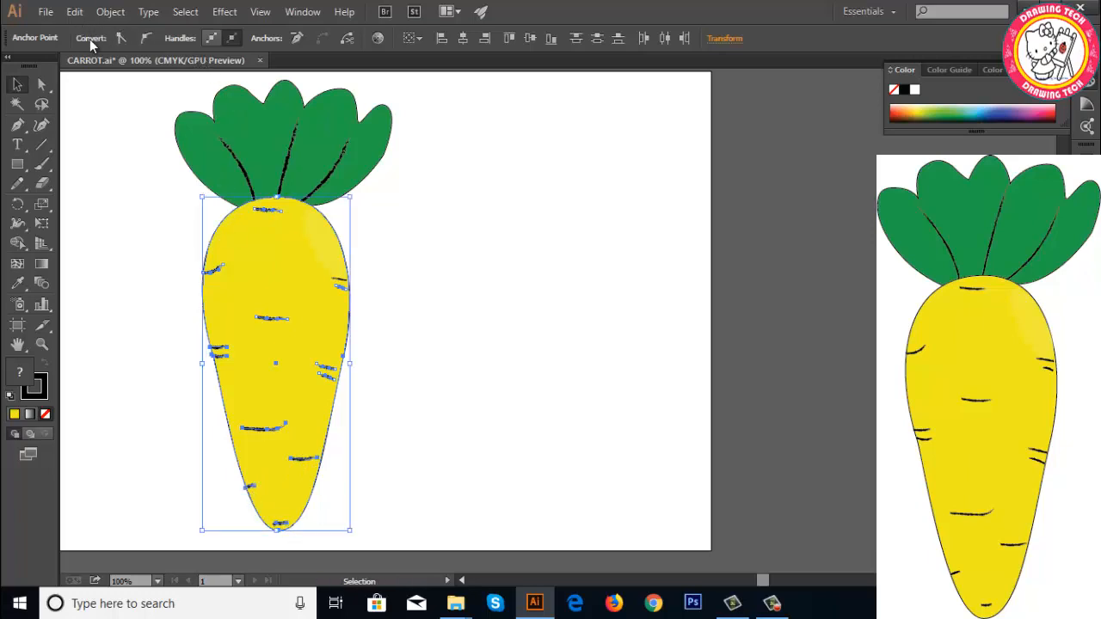
pyautogui.click(74, 17)
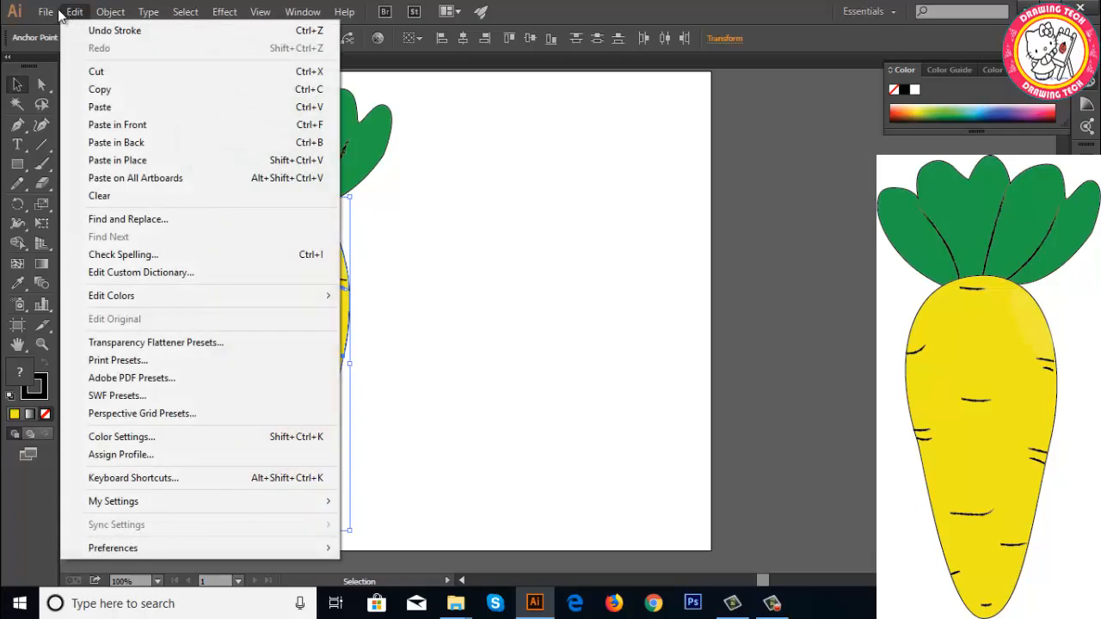
pyautogui.click(51, 16)
pyautogui.click(124, 187)
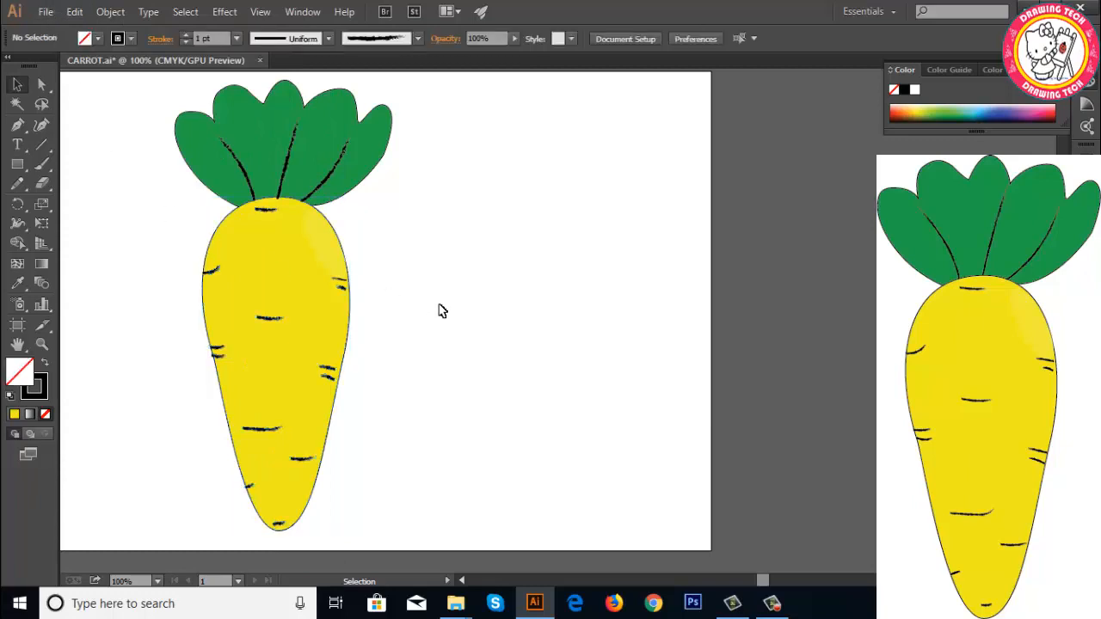
# Step: Set the lower crease mark of the pair below the highlight and the body's upper-middle mark to 0.5 pt stroke
pyautogui.click(338, 286)
pyautogui.click(234, 39)
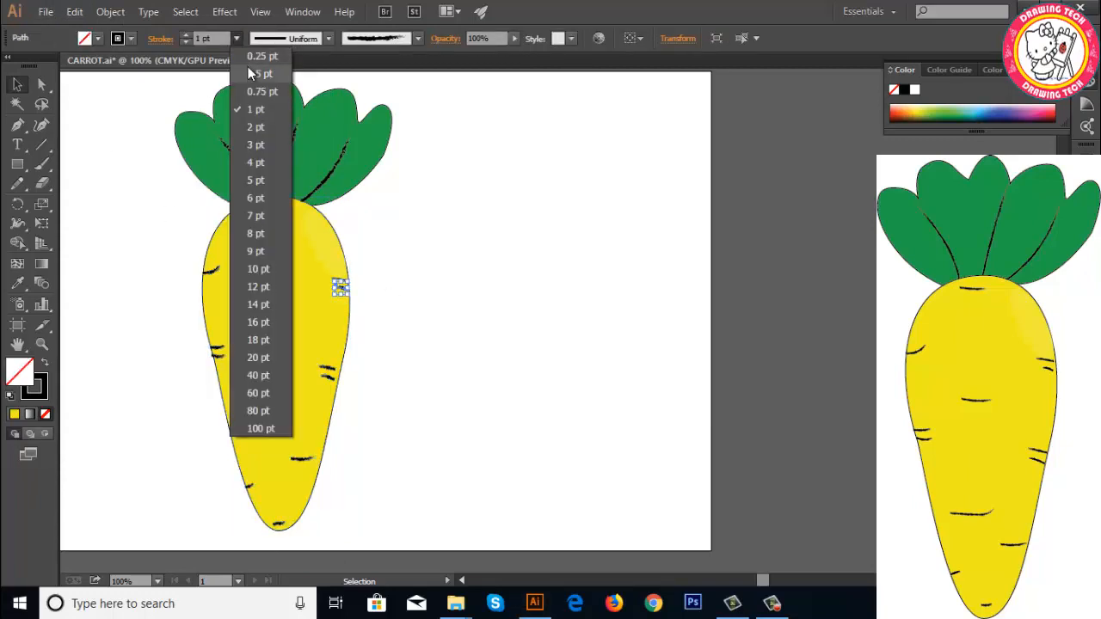
pyautogui.click(249, 74)
pyautogui.click(273, 329)
pyautogui.click(272, 319)
pyautogui.click(237, 38)
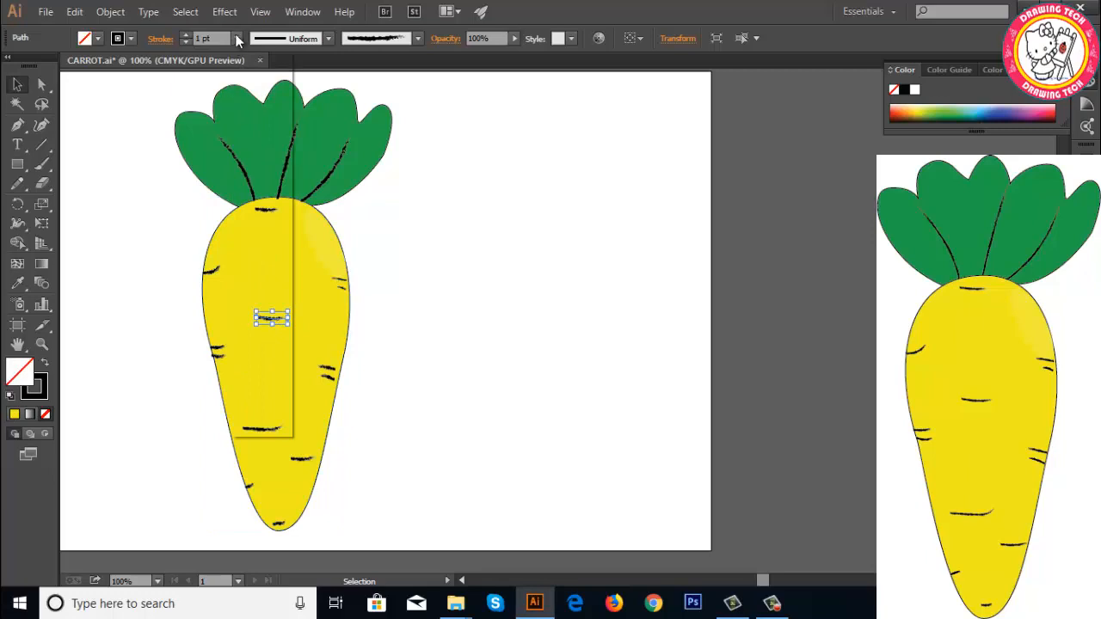
pyautogui.click(249, 74)
# Step: Reduce the left shoulder crease, the crease below the leaves and the upper mark of the left-hand pair to 0.5 pt stroke
pyautogui.click(219, 272)
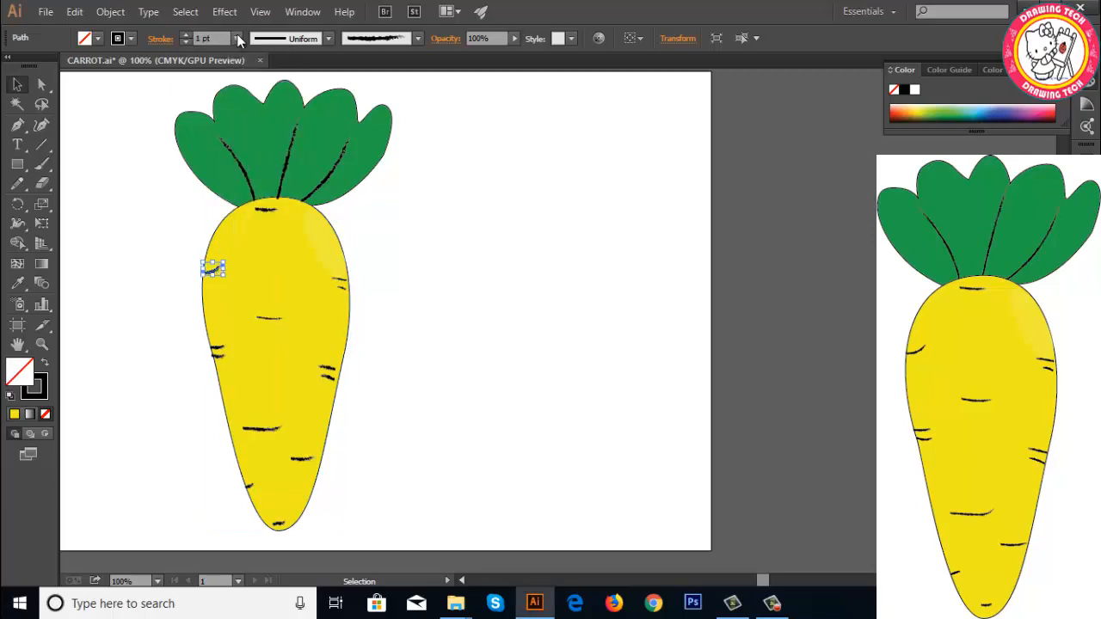
pyautogui.click(238, 39)
pyautogui.click(247, 76)
pyautogui.click(272, 210)
pyautogui.click(238, 39)
pyautogui.click(250, 75)
pyautogui.click(219, 347)
pyautogui.click(239, 39)
pyautogui.click(252, 74)
# Step: Set the upper mark of the carrot's lower right-hand pair to 0.5 pt stroke and nudge it right towards the outline
pyautogui.click(322, 363)
pyautogui.click(235, 38)
pyautogui.click(249, 75)
pyautogui.press('Right')
pyautogui.press('Right')
pyautogui.press('Right')
pyautogui.press('Right')
pyautogui.press('Right')
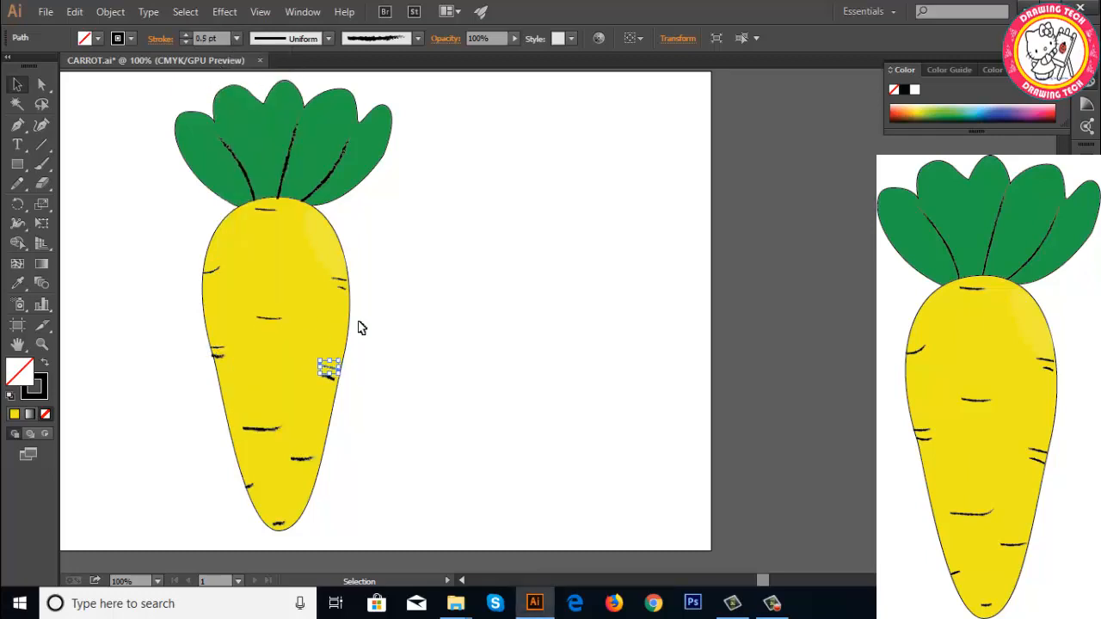
# Step: Give the lower mark of that right-hand pair a 0.5 pt stroke and nudge it right to match
pyautogui.click(327, 378)
pyautogui.click(237, 39)
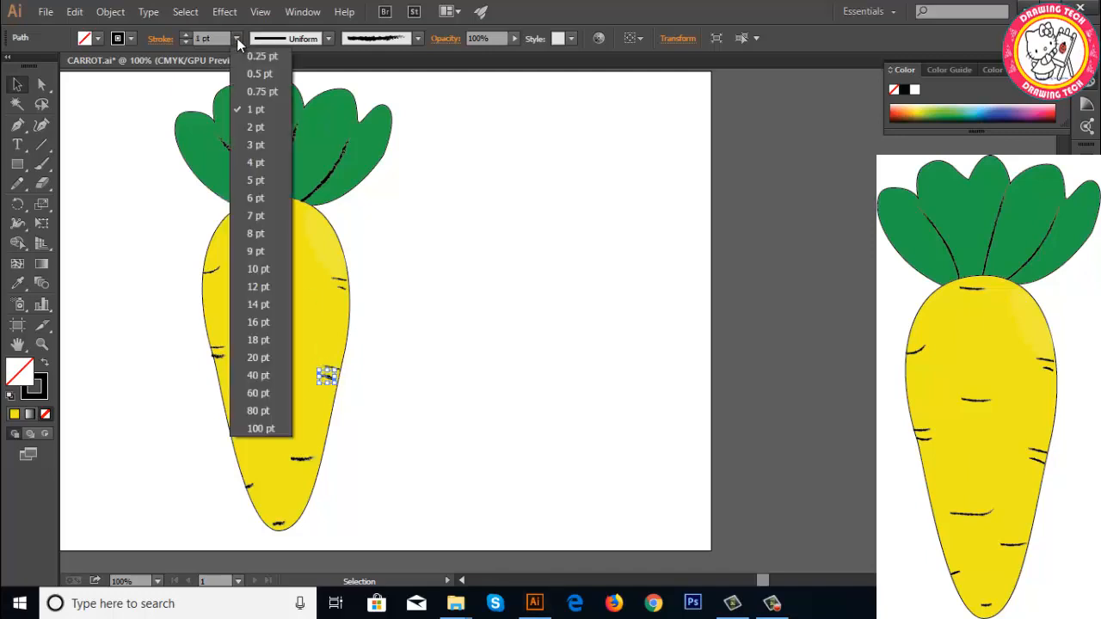
pyautogui.click(275, 74)
pyautogui.press('Right')
pyautogui.press('Right')
# Step: Thin the long crease on the lower body and the crease below it to the right to 0.5 pt
pyautogui.click(282, 428)
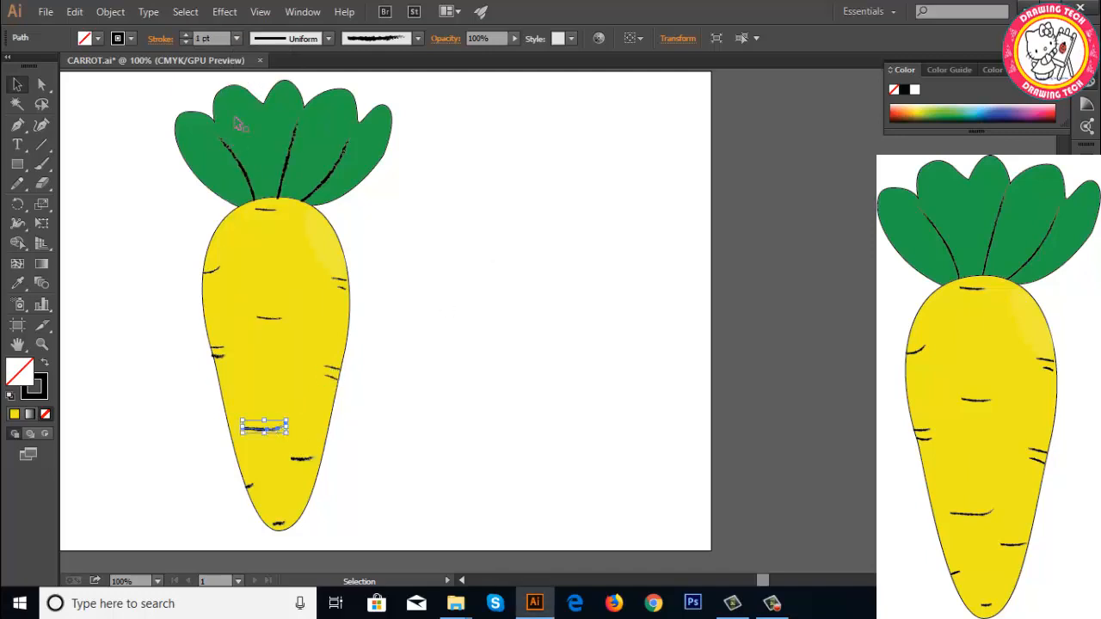
pyautogui.click(236, 39)
pyautogui.click(258, 75)
pyautogui.click(303, 458)
pyautogui.click(237, 39)
pyautogui.click(263, 77)
pyautogui.click(394, 334)
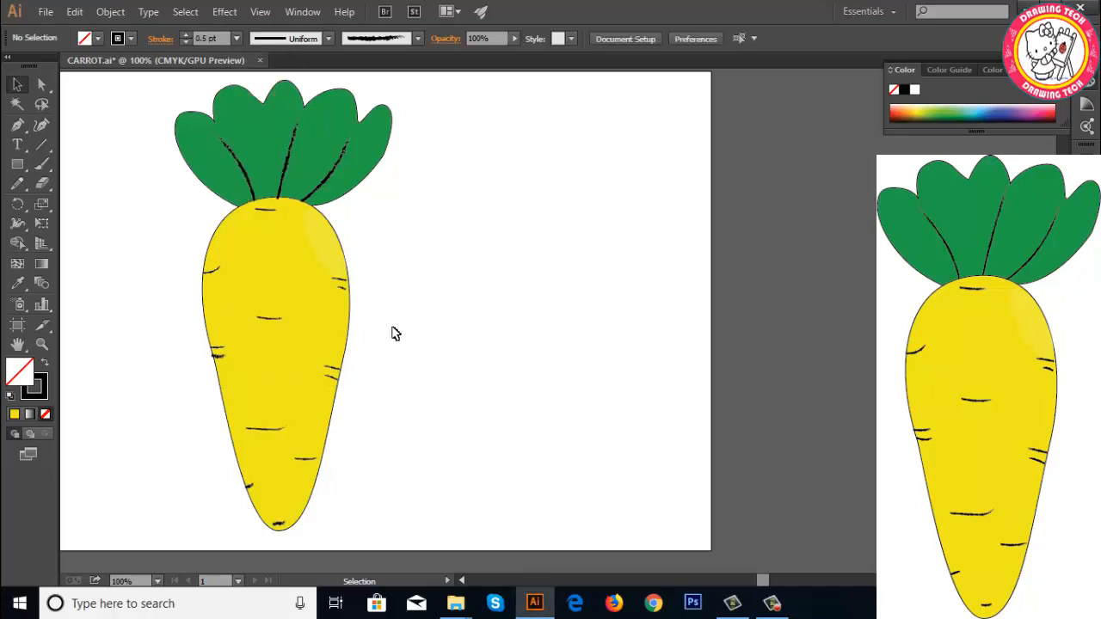
# Step: Set the lower mark of the left-hand pair and the short crease near the lower left edge to 0.5 pt stroke
pyautogui.click(220, 356)
pyautogui.click(237, 38)
pyautogui.click(258, 75)
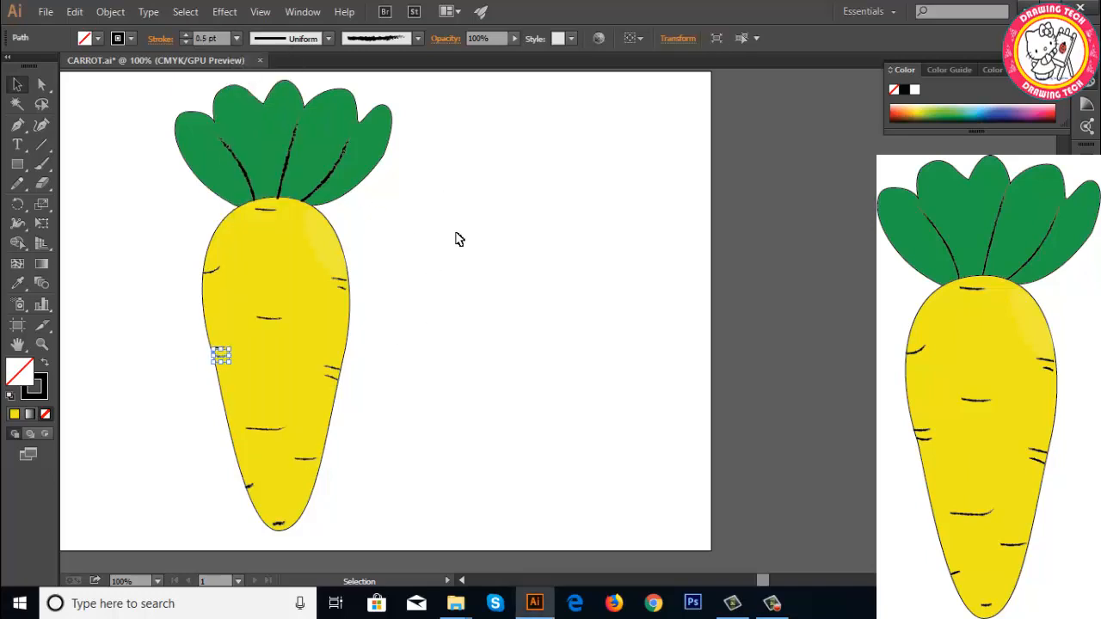
pyautogui.click(459, 254)
pyautogui.click(251, 488)
pyautogui.click(237, 39)
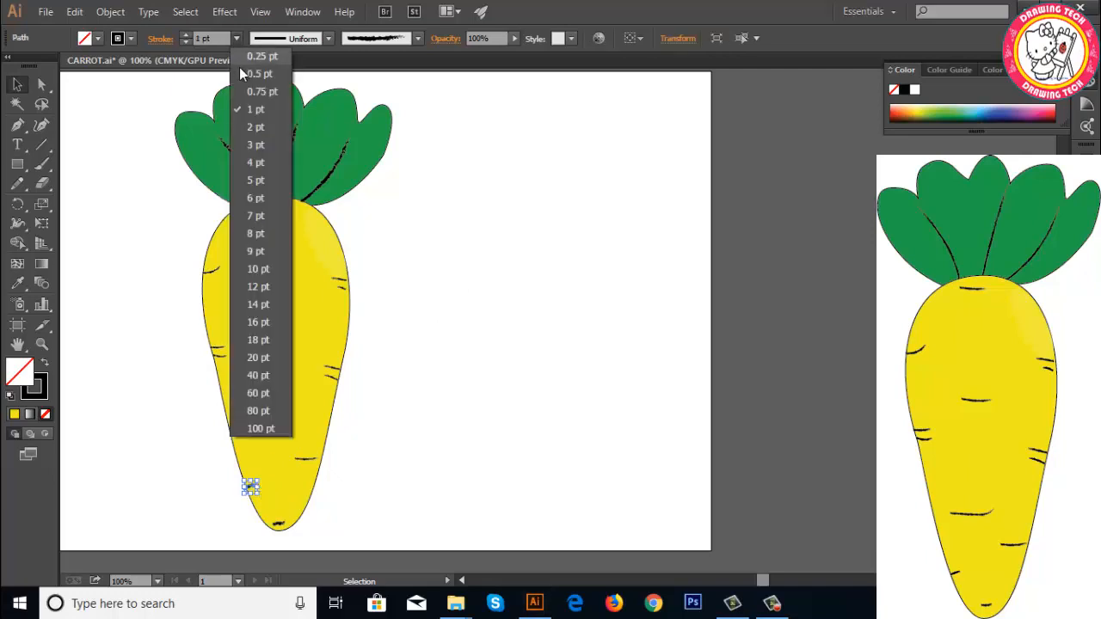
pyautogui.click(258, 75)
pyautogui.click(410, 265)
# Step: Reduce the crease at the carrot's tip to 0.5 pt and delete the thicker extra mark beside it
pyautogui.click(280, 522)
pyautogui.click(236, 39)
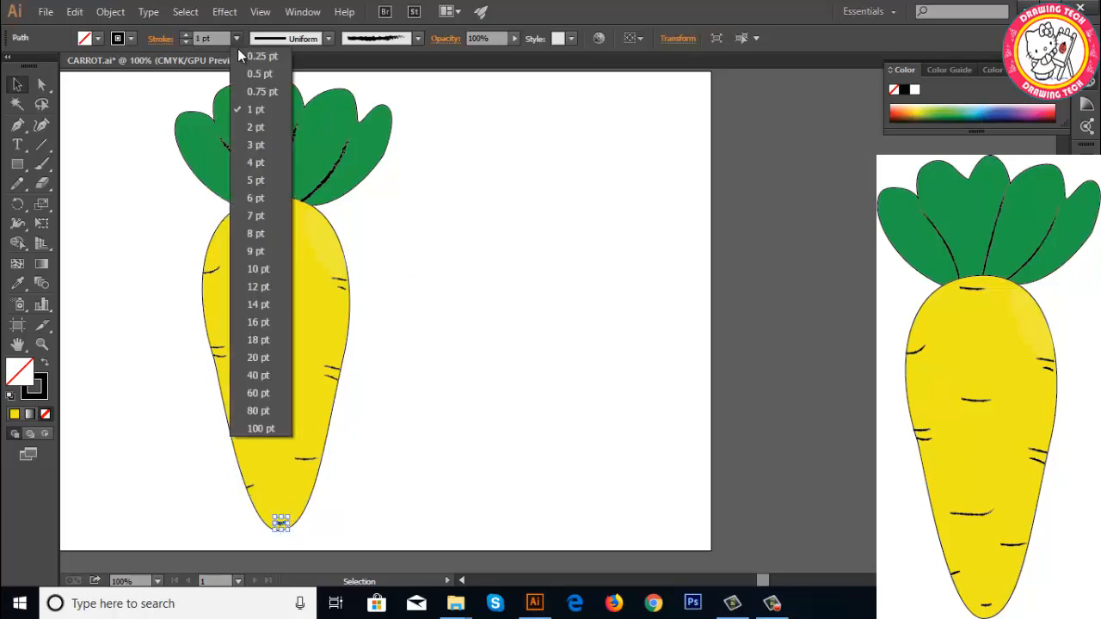
pyautogui.click(263, 81)
pyautogui.click(496, 229)
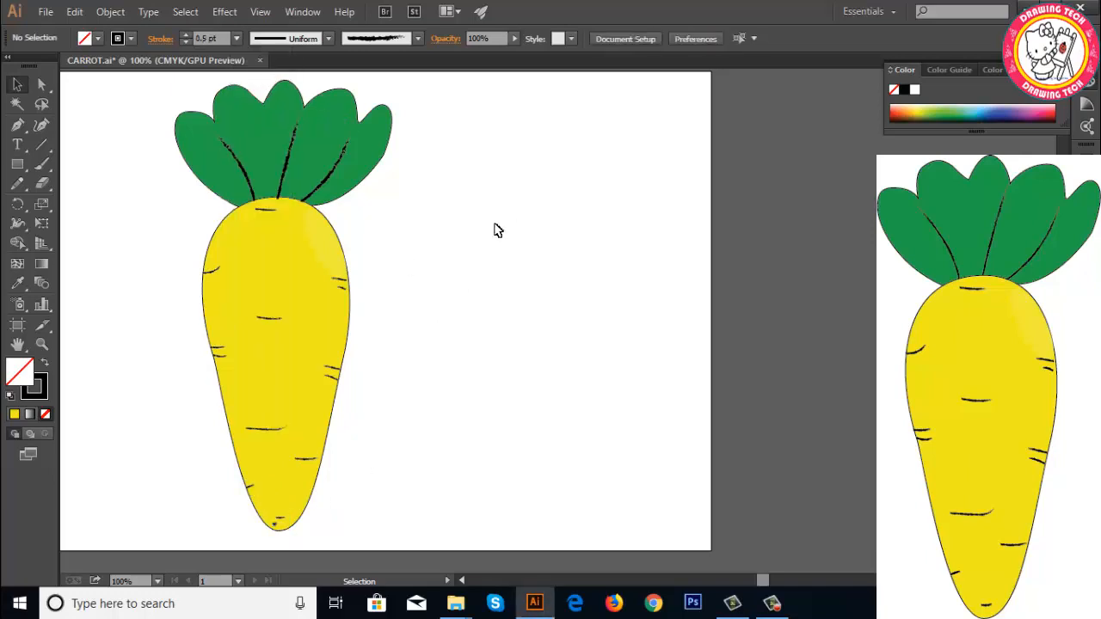
pyautogui.click(282, 522)
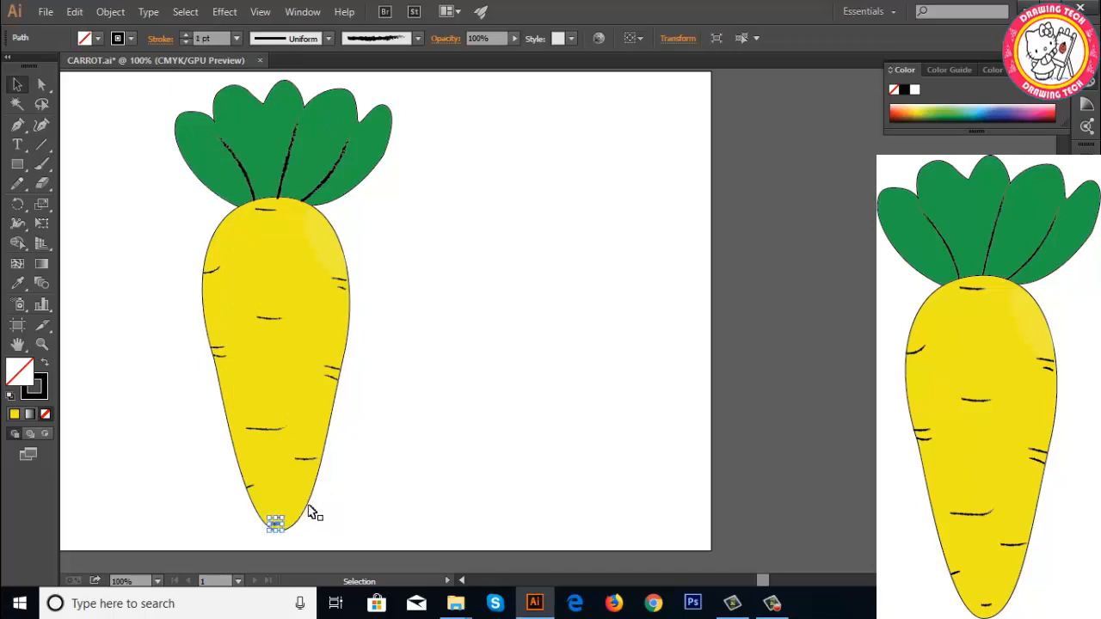
pyautogui.click(361, 480)
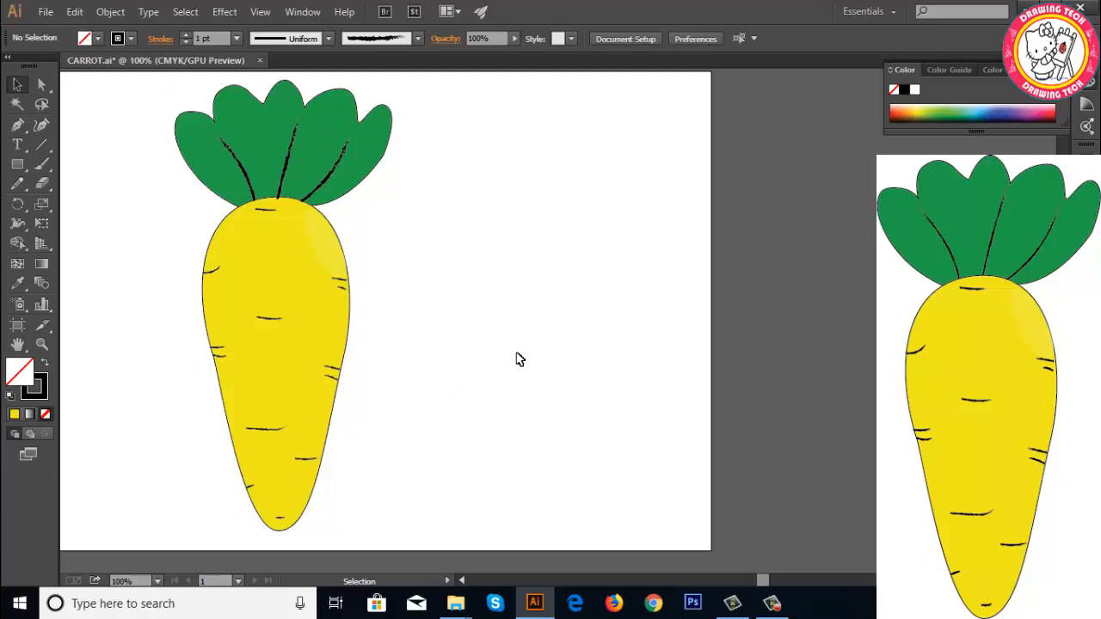
# Step: Set the stroke of the middle and right leaf veins to 0.5 pt
pyautogui.click(284, 175)
pyautogui.click(237, 38)
pyautogui.click(247, 69)
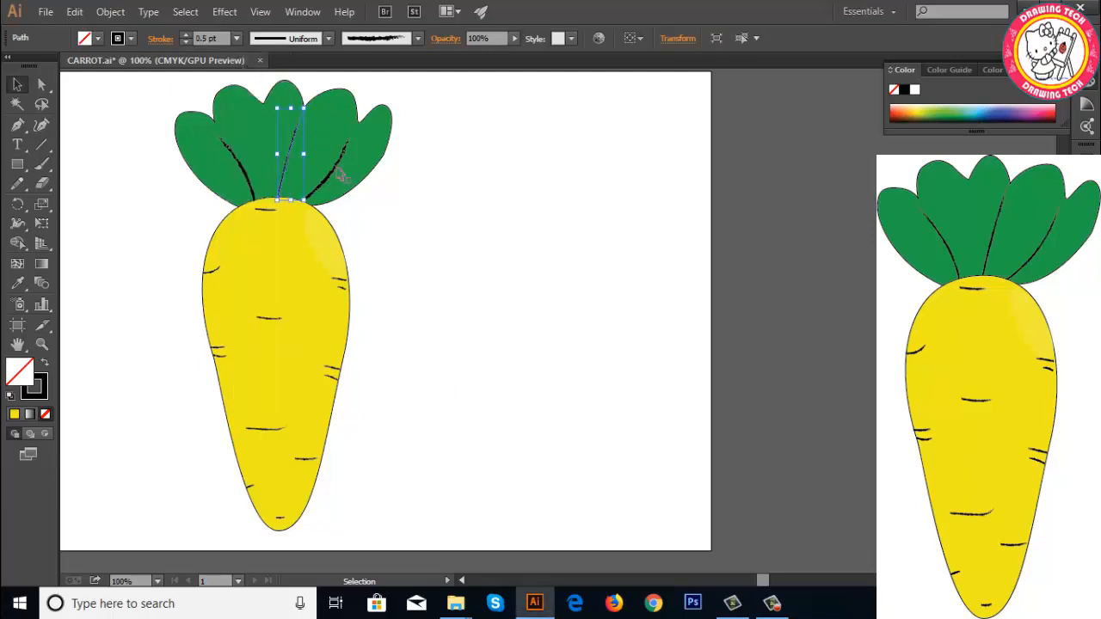
pyautogui.click(236, 38)
pyautogui.click(248, 86)
pyautogui.click(429, 248)
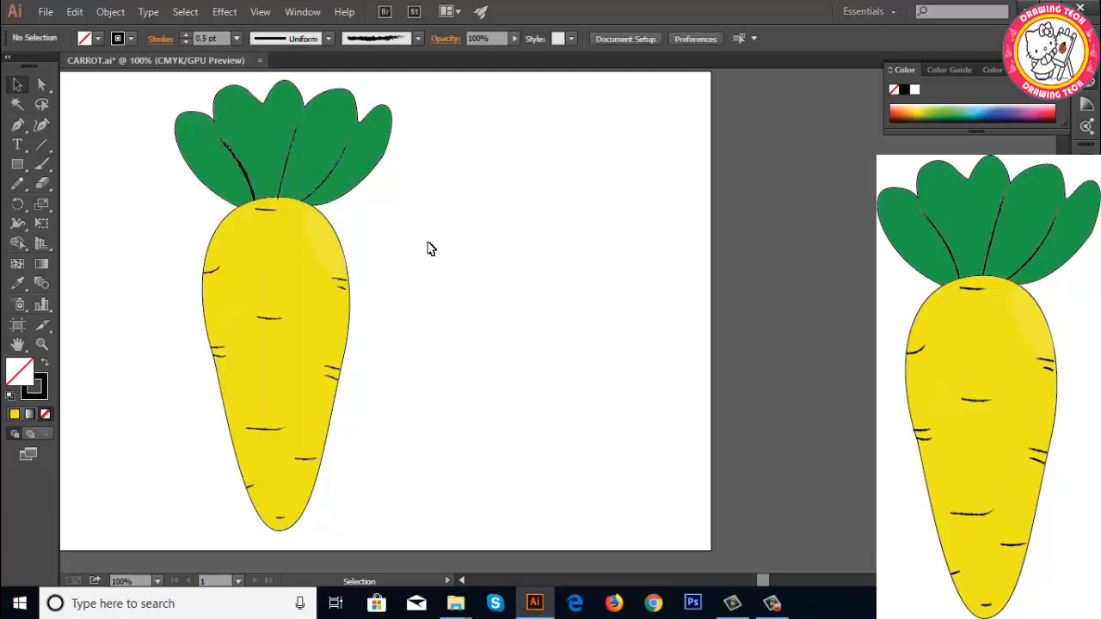
# Step: Thin the left leaf vein to a 0.5 pt stroke and leave everything deselected
pyautogui.click(240, 170)
pyautogui.click(237, 39)
pyautogui.click(249, 75)
pyautogui.click(485, 254)
pyautogui.click(293, 169)
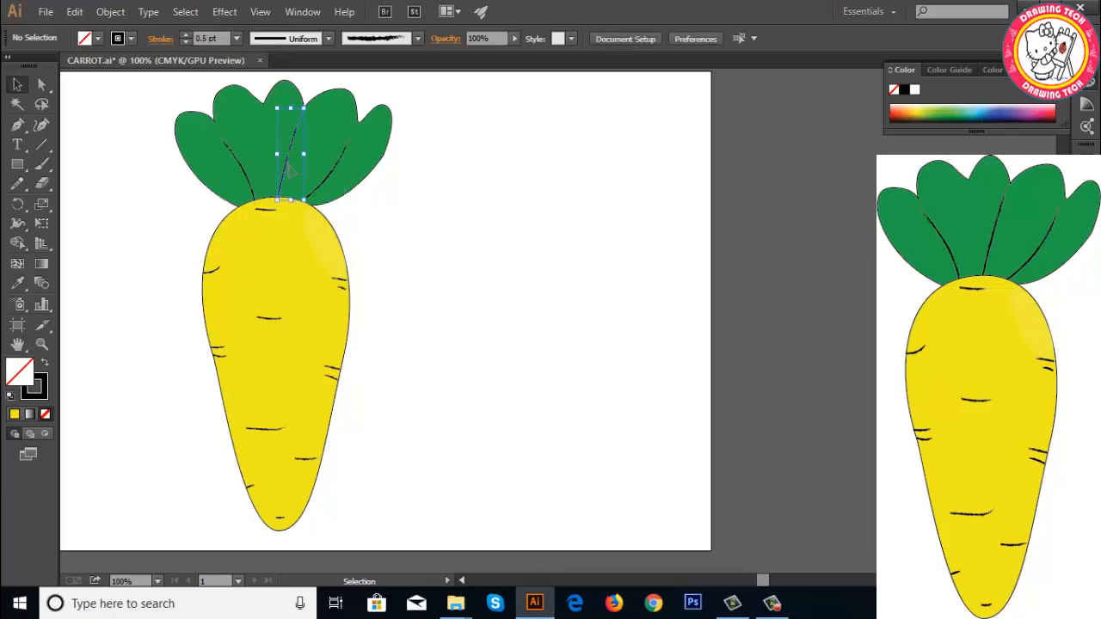
pyautogui.click(444, 158)
pyautogui.click(295, 182)
pyautogui.click(424, 243)
pyautogui.click(254, 196)
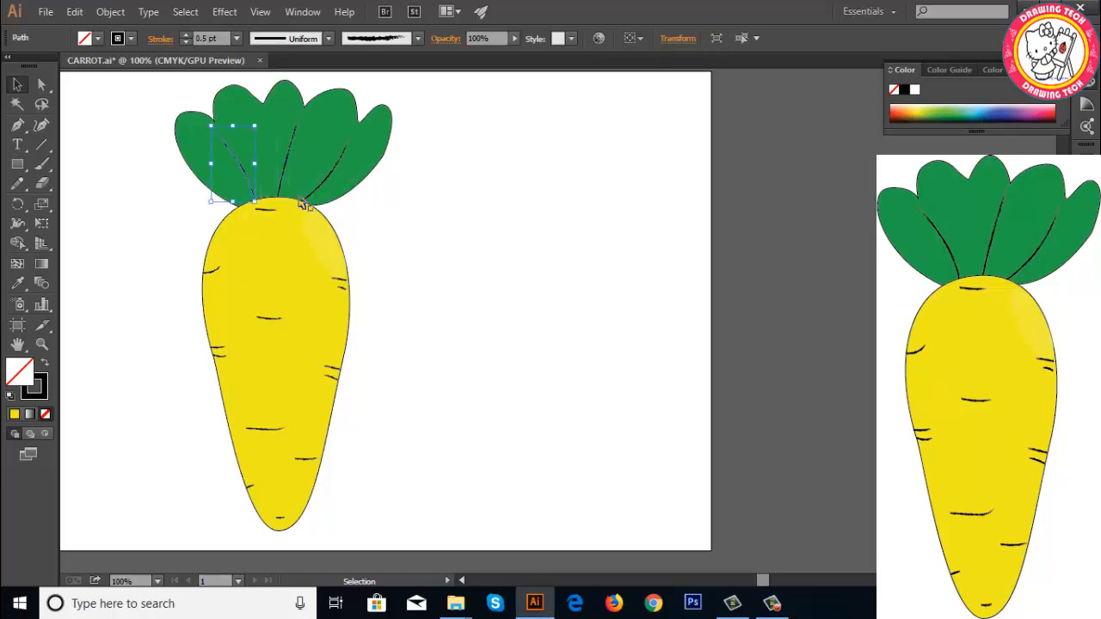
pyautogui.click(341, 196)
pyautogui.click(327, 176)
pyautogui.click(422, 209)
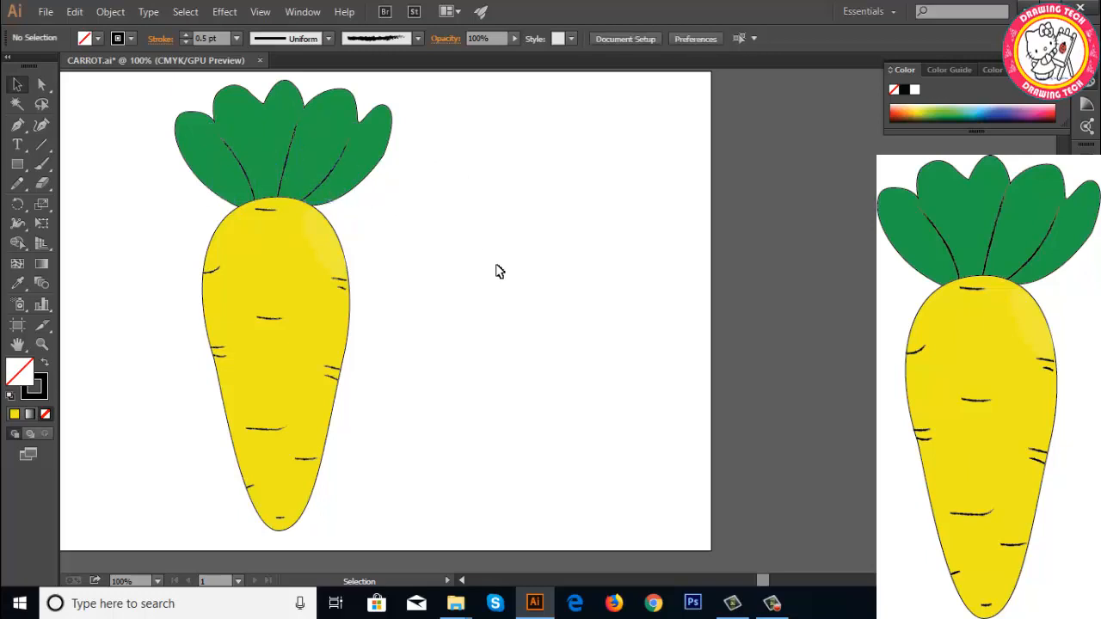
pyautogui.click(771, 602)
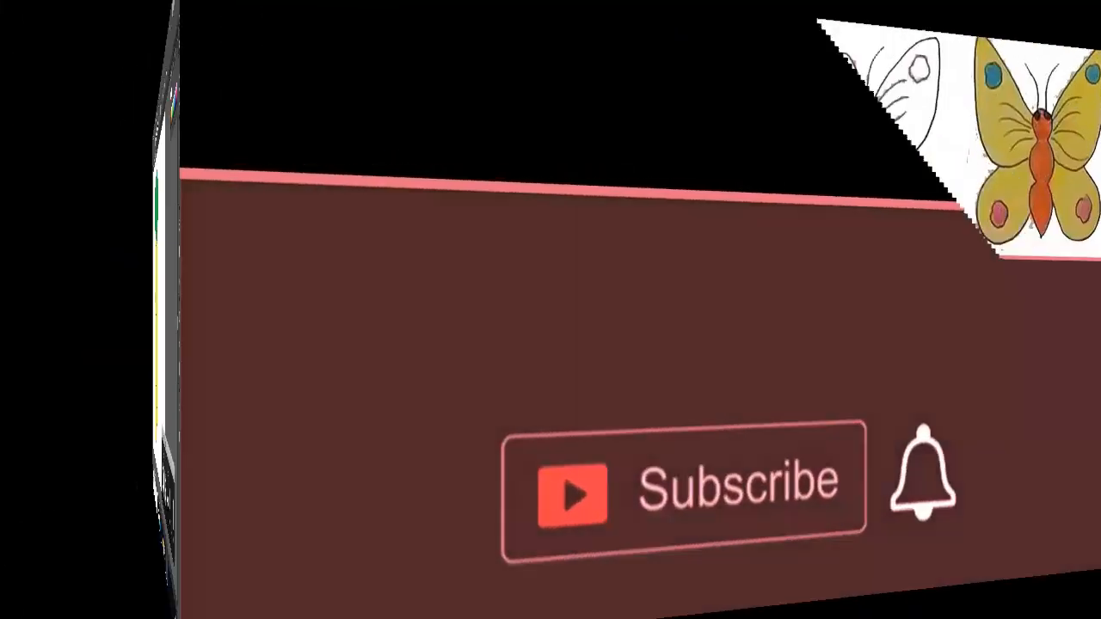